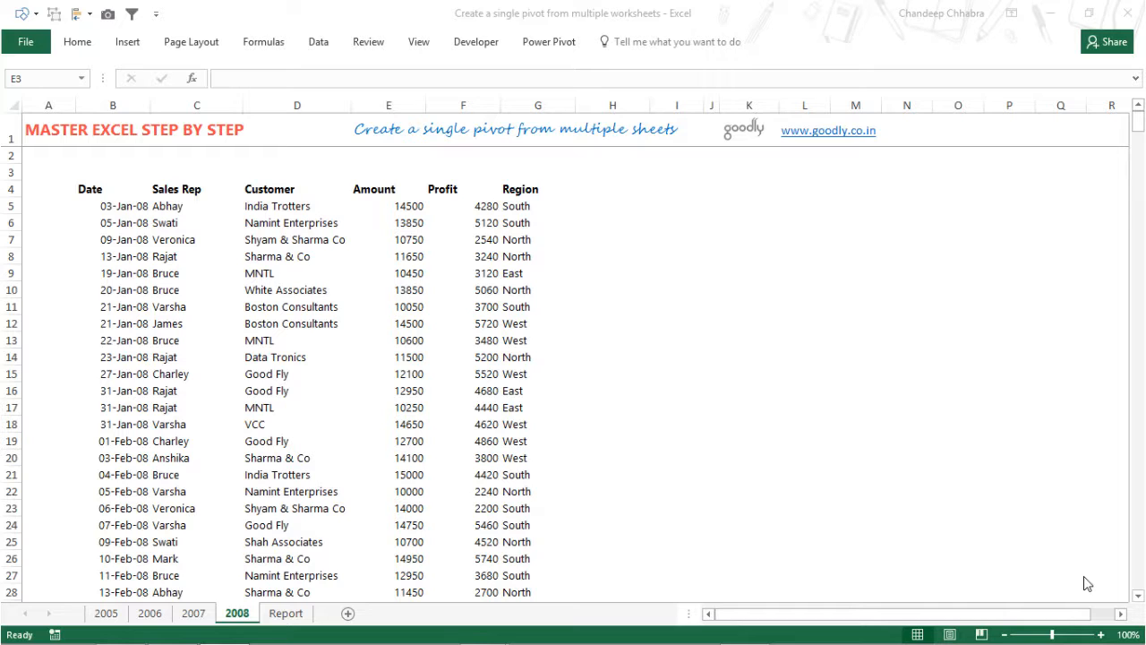
Look through the 2005, 2006, 2007 and 2008 sheets to compare their column layout.
click(115, 613)
click(105, 614)
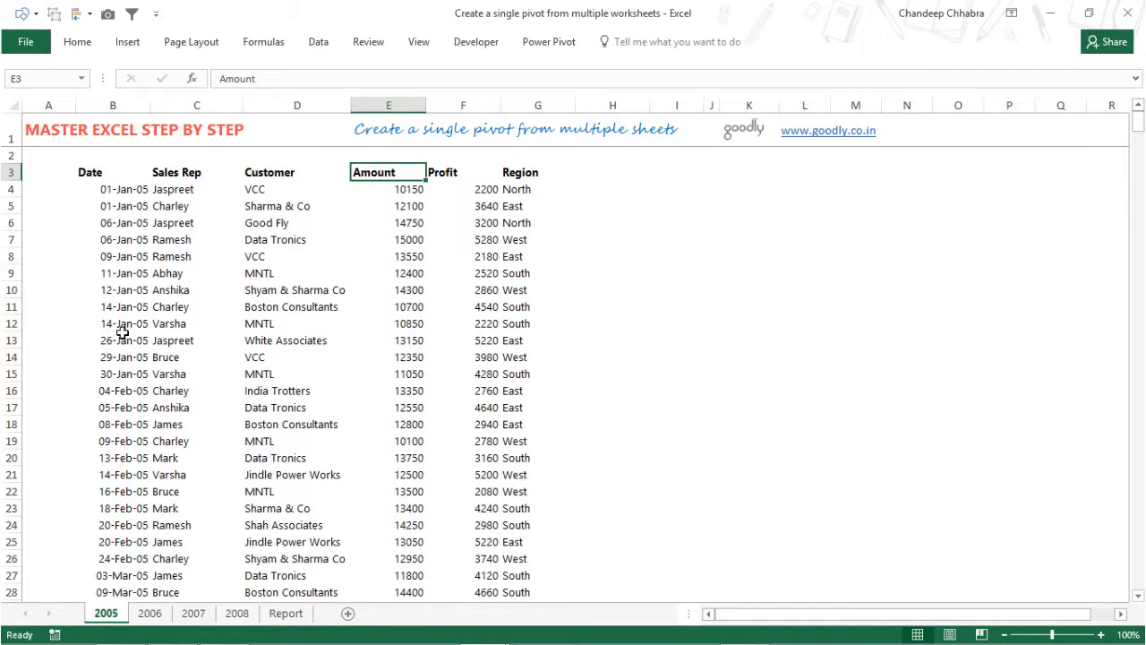
key(ctrl+Page_Down)
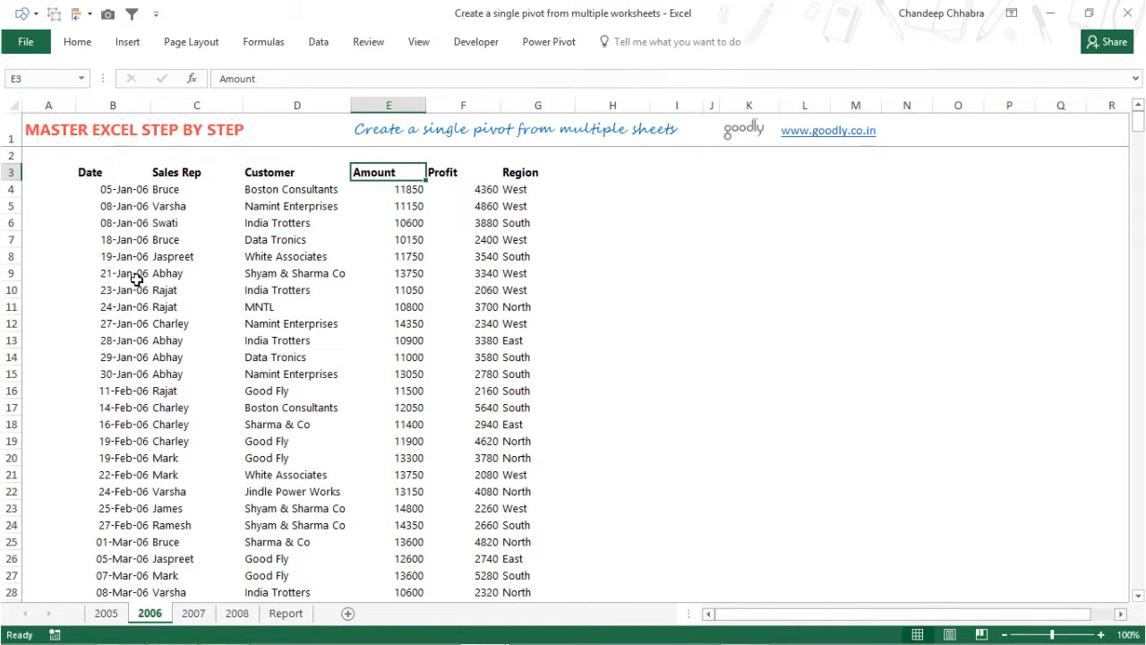
key(ctrl+Page_Down)
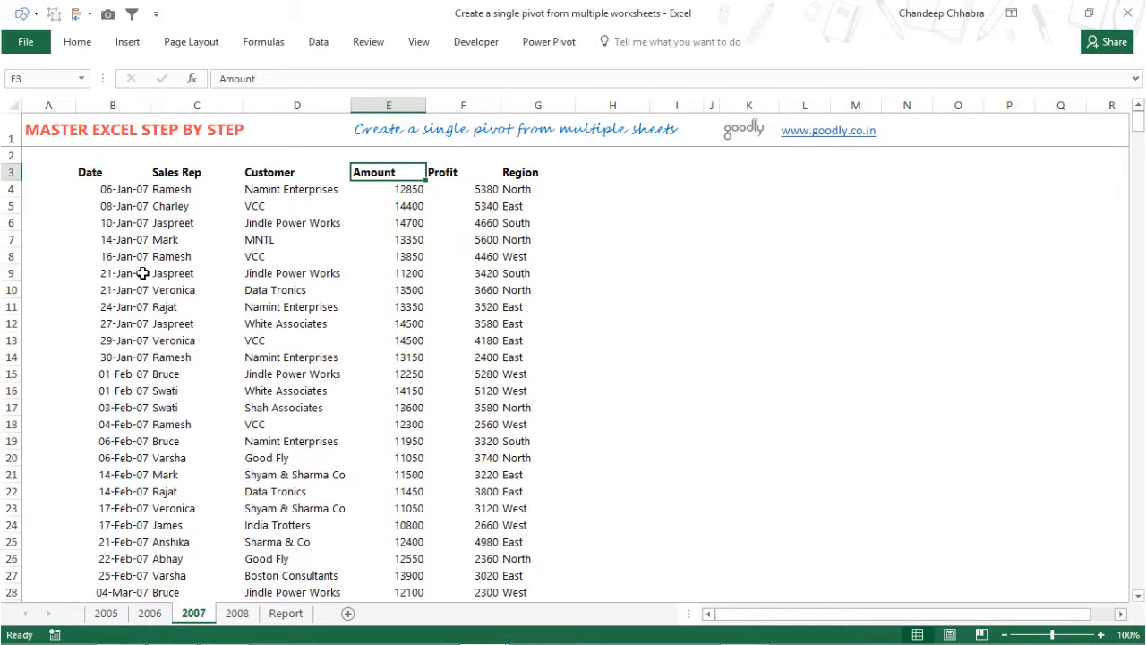
key(ctrl+Page_Down)
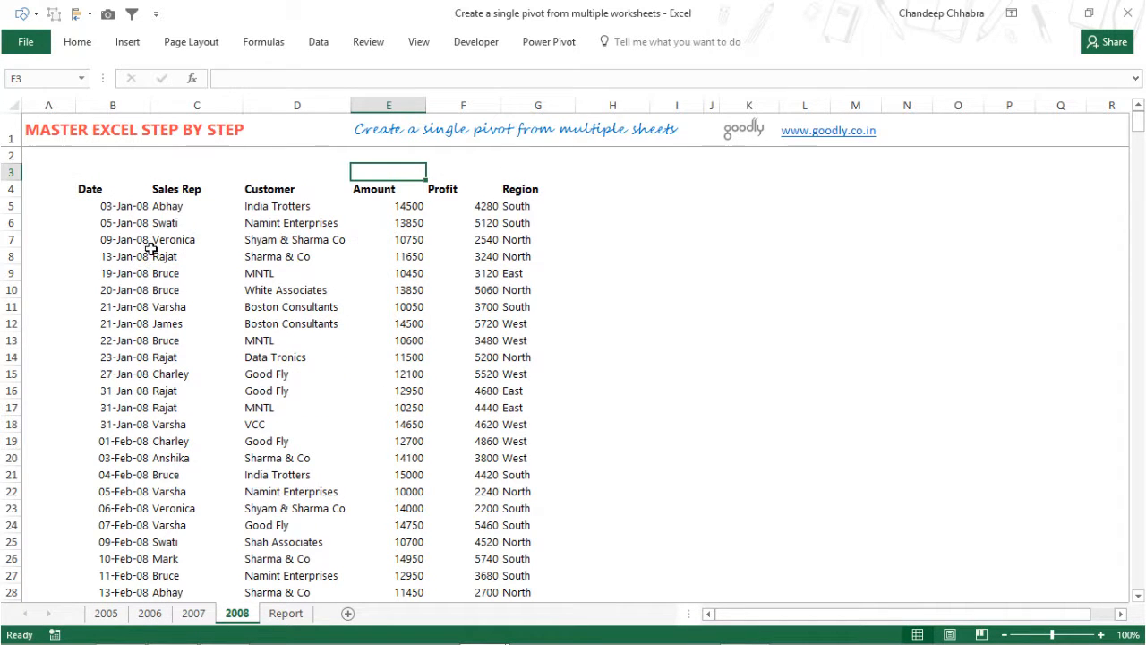
Check the last dated records in the data on the 2008 and 2007 sheets.
click(144, 258)
key(ctrl+Down)
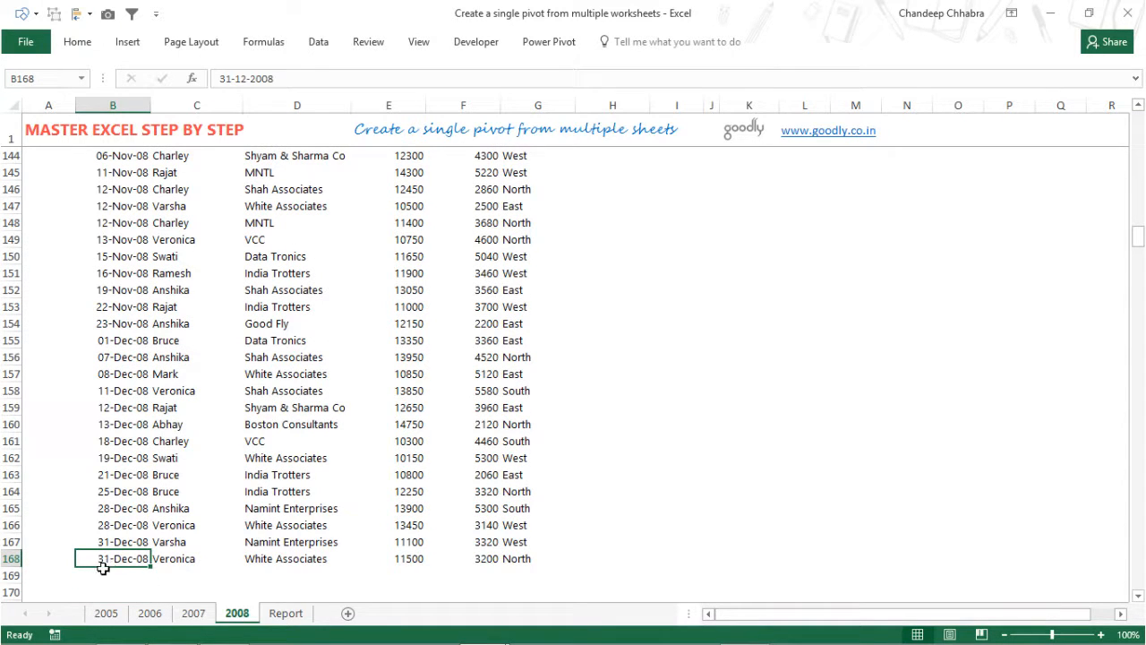
key(ctrl+Page_Up)
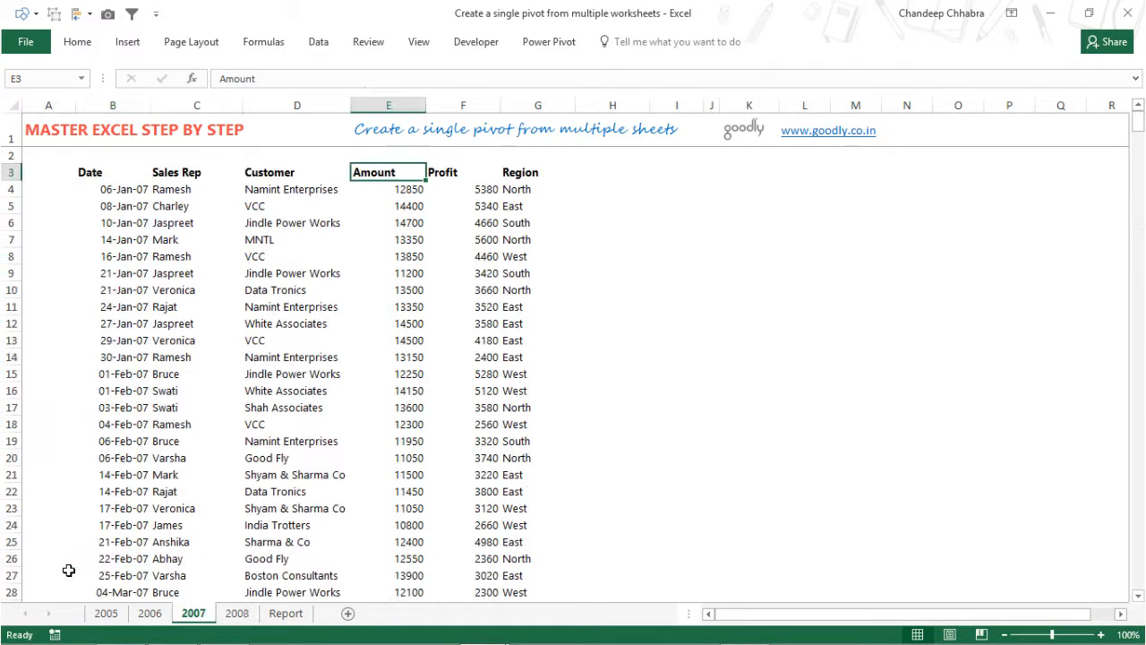
click(146, 528)
key(ctrl+Down)
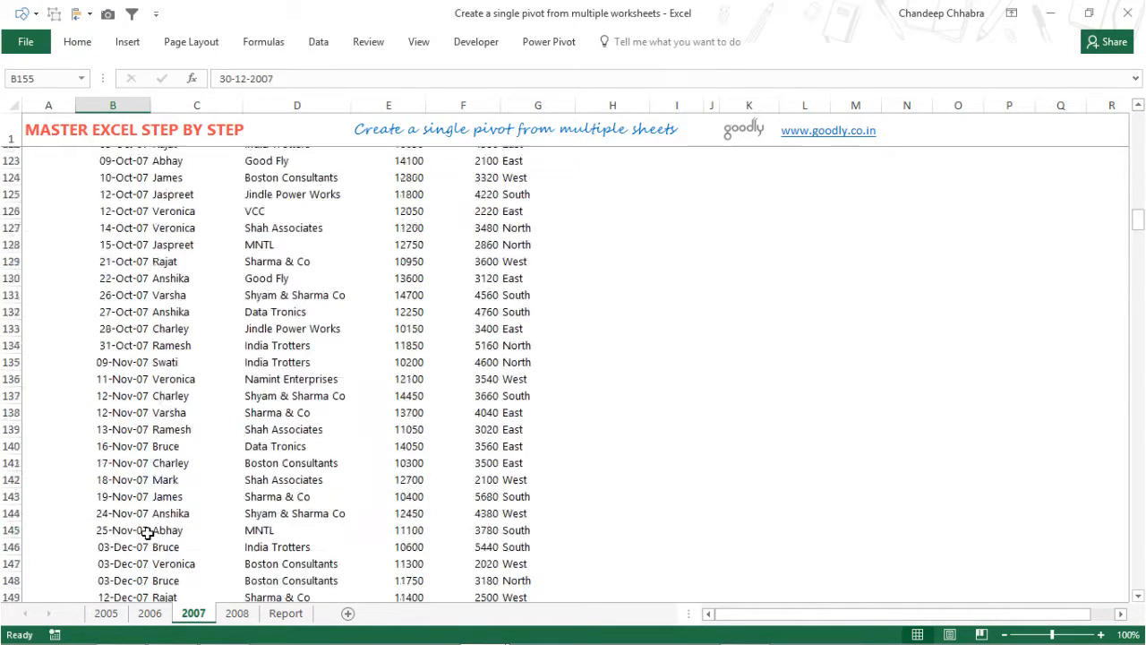
key(Down)
key(Up)
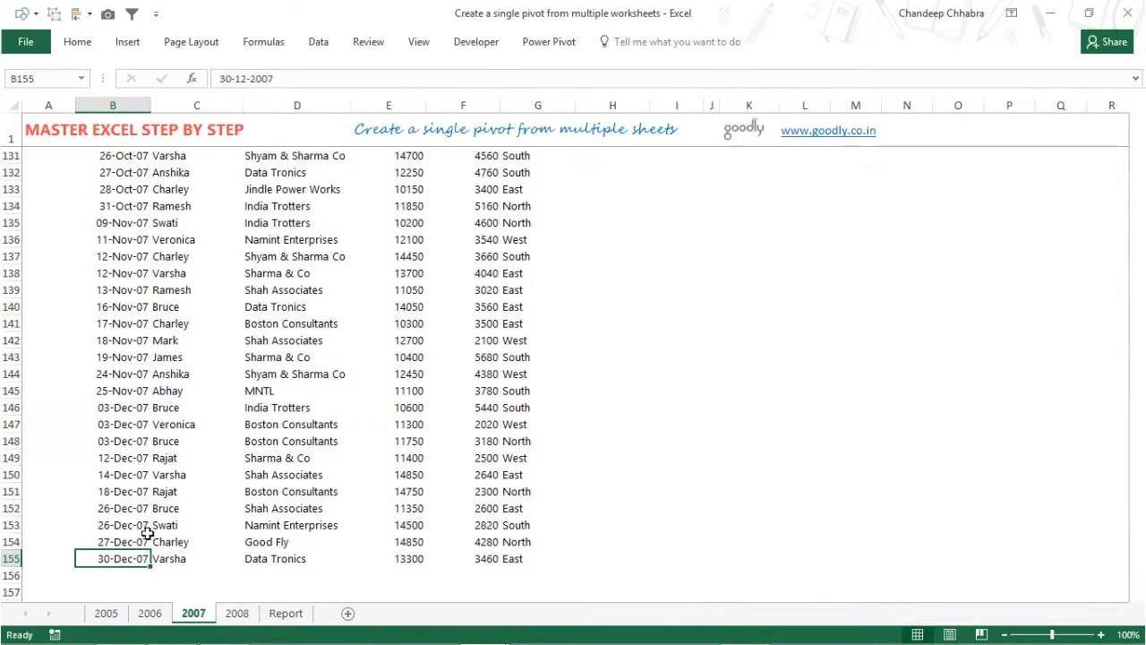
Check the last dated records on the 2006 sheet and return to its Date header.
key(ctrl+Page_Up)
key(Left)
key(Left)
key(Left)
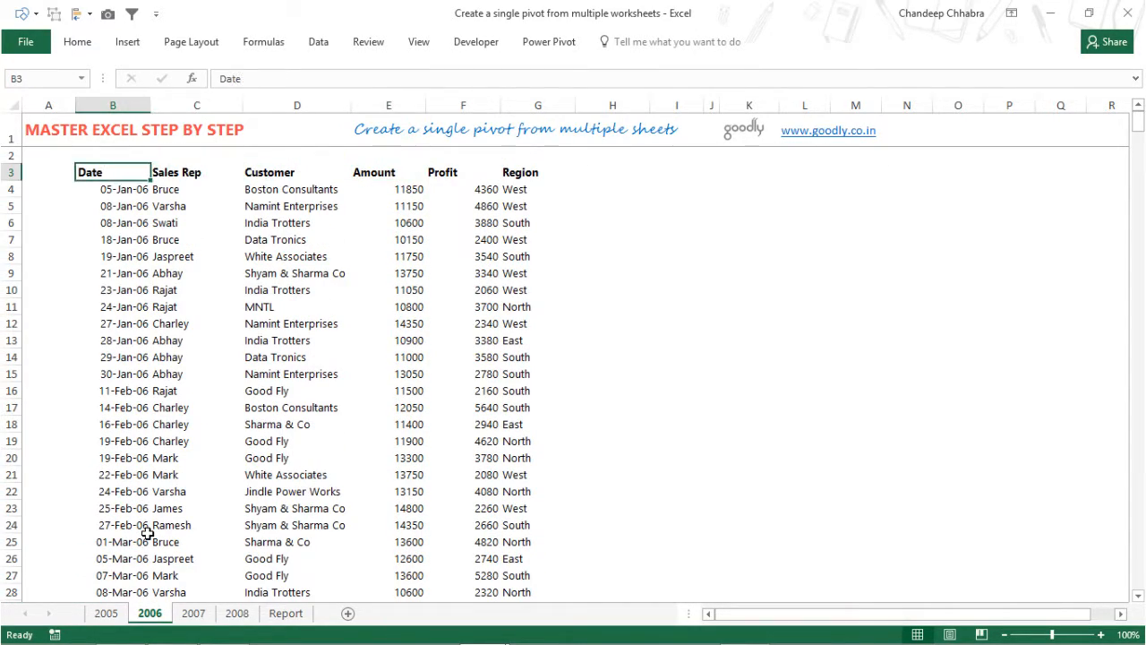
key(ctrl+Down)
key(Down)
key(Up)
key(Up)
key(Up)
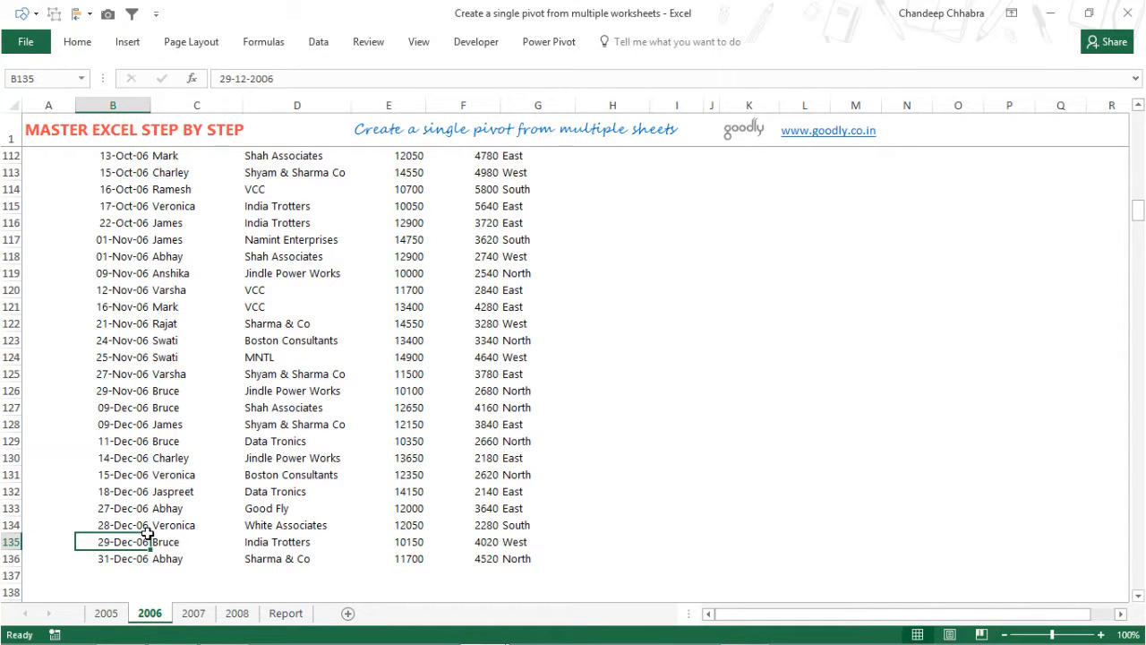
key(ctrl+Up)
key(Up)
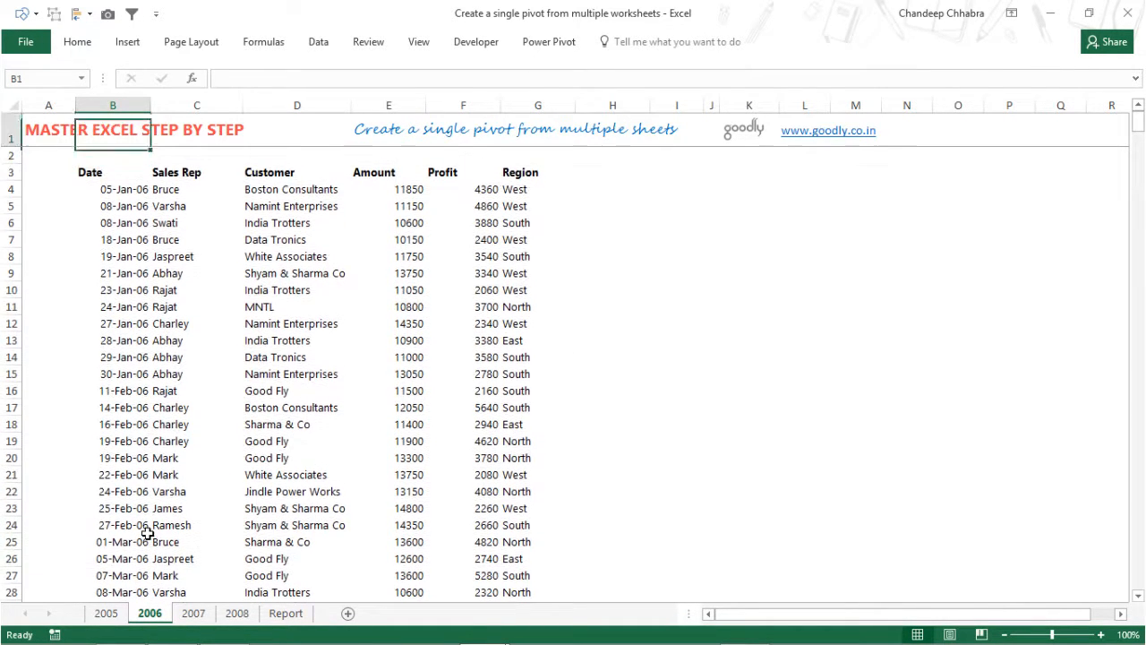
key(Down)
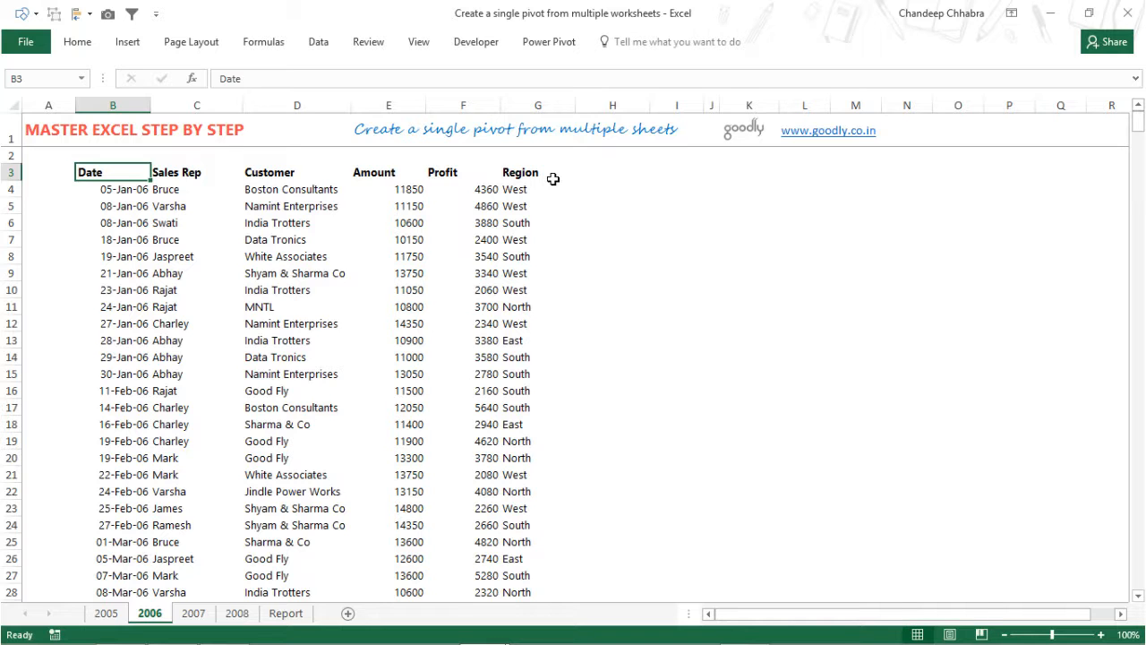
Examine the full extent of the data ranges on the 2006 and 2005 sheets.
key(ctrl+shift+Right)
key(ctrl+shift+Down)
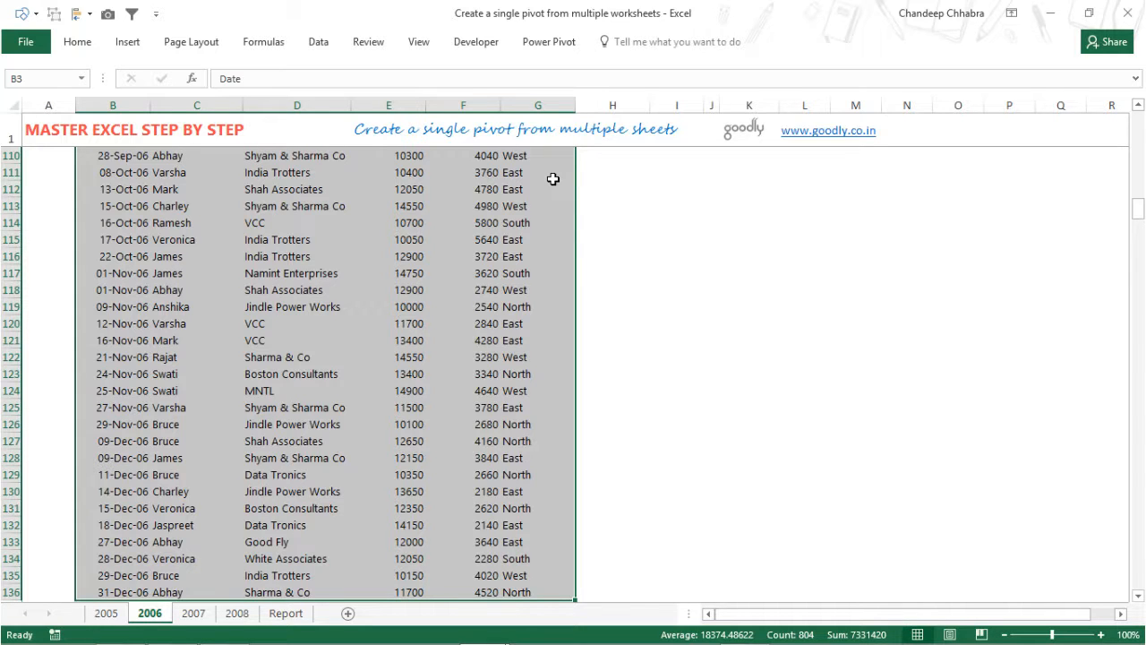
key(Up)
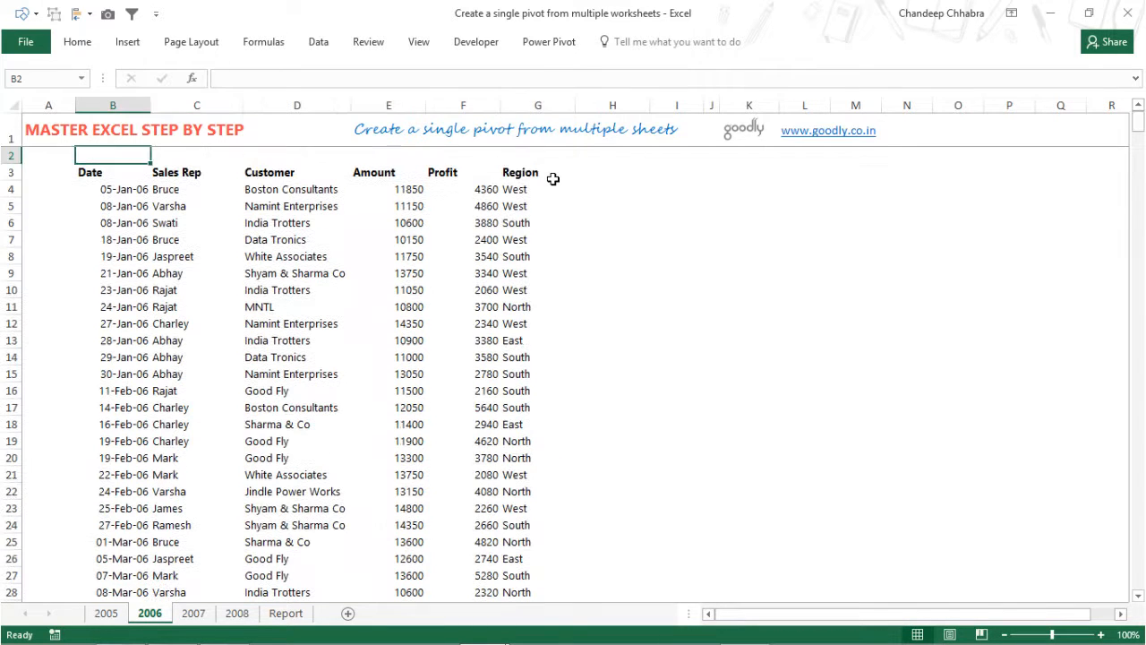
key(Down)
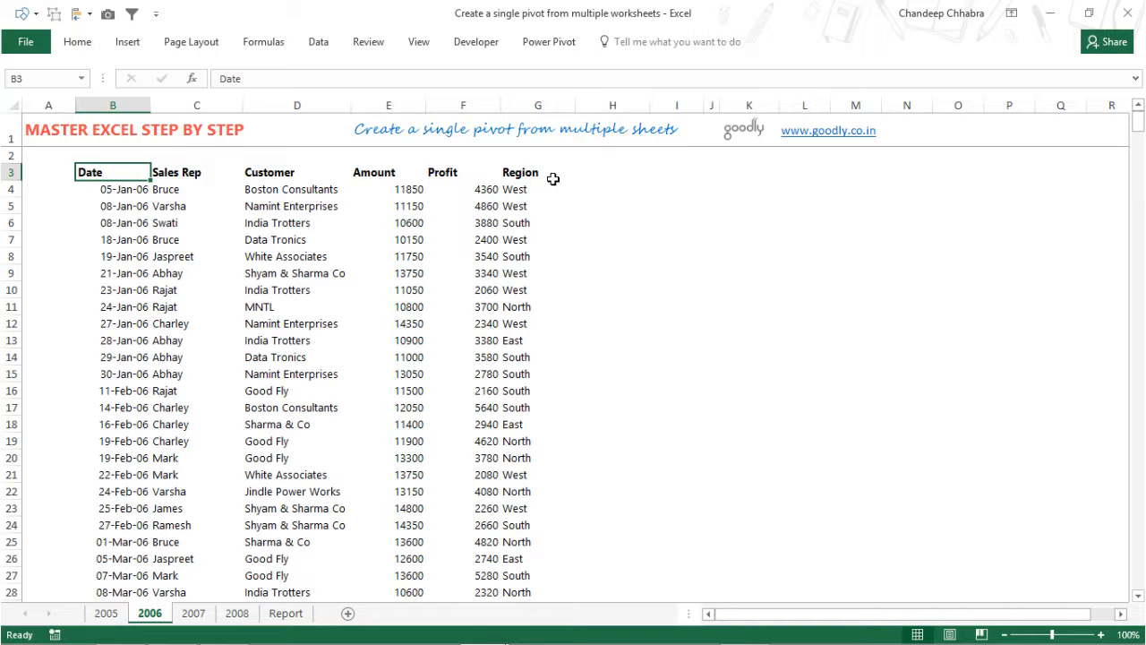
key(ctrl+Page_Up)
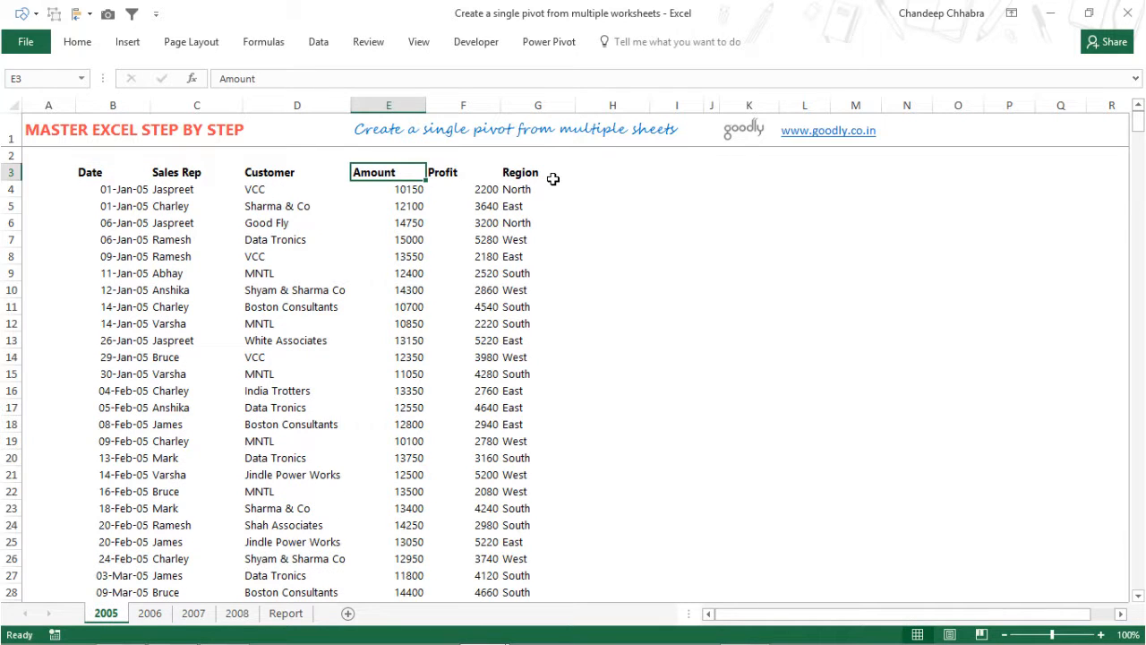
key(ctrl+Left)
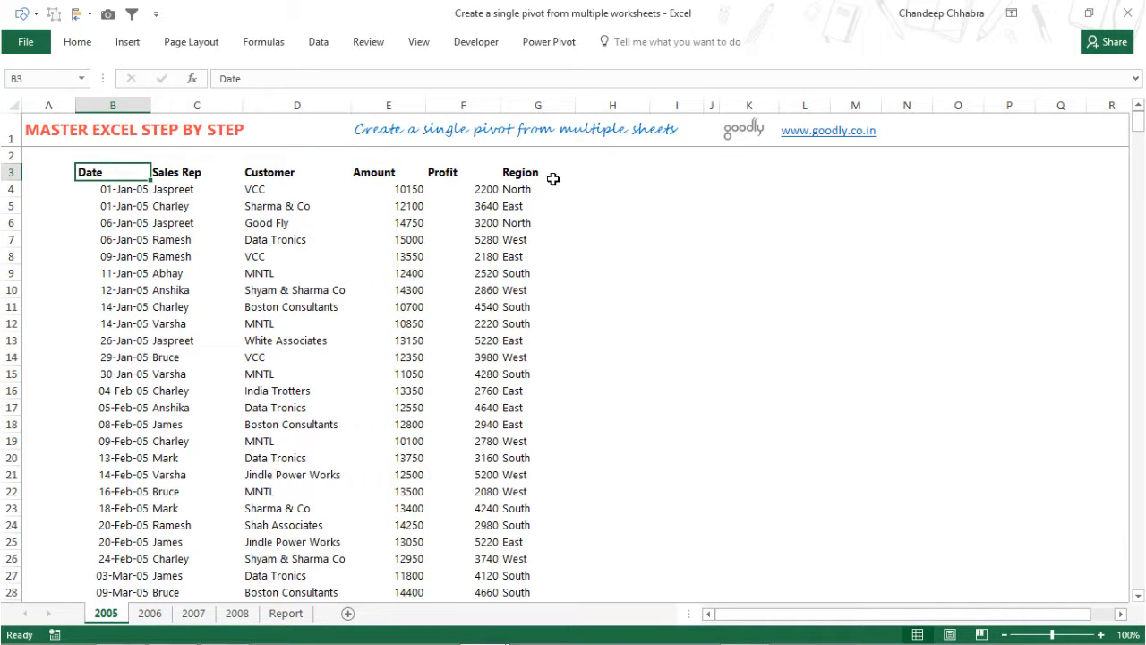
key(ctrl+shift+Down)
key(ctrl+shift+Right)
key(Up)
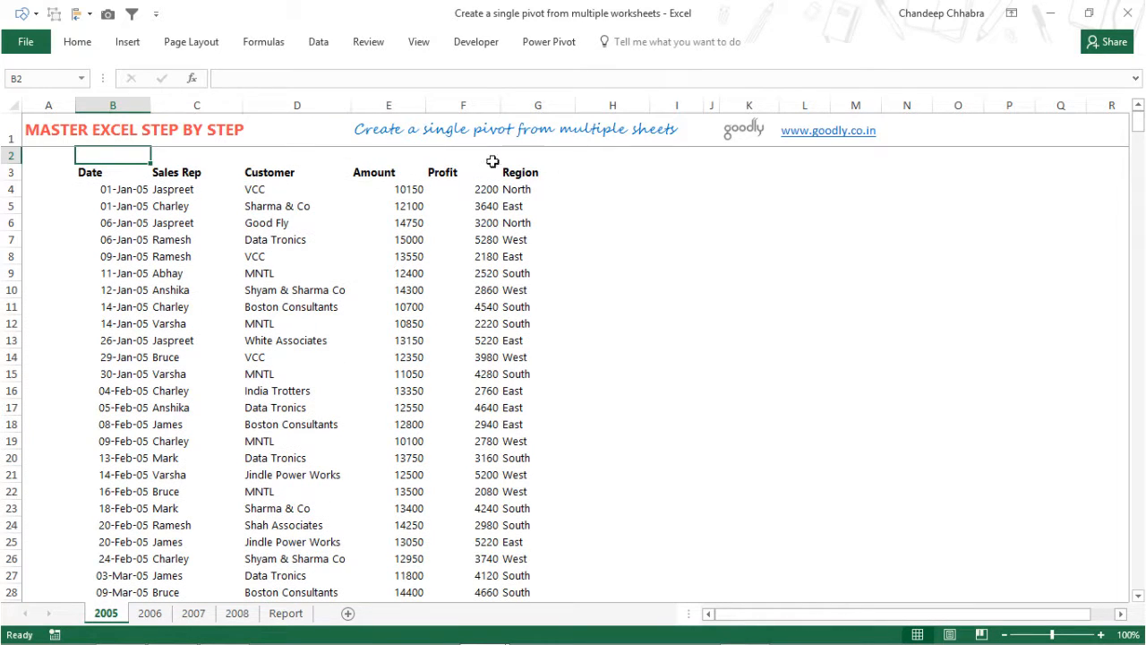
Name the whole data range on the 2005 sheet, including its headers, Year2005.
click(117, 173)
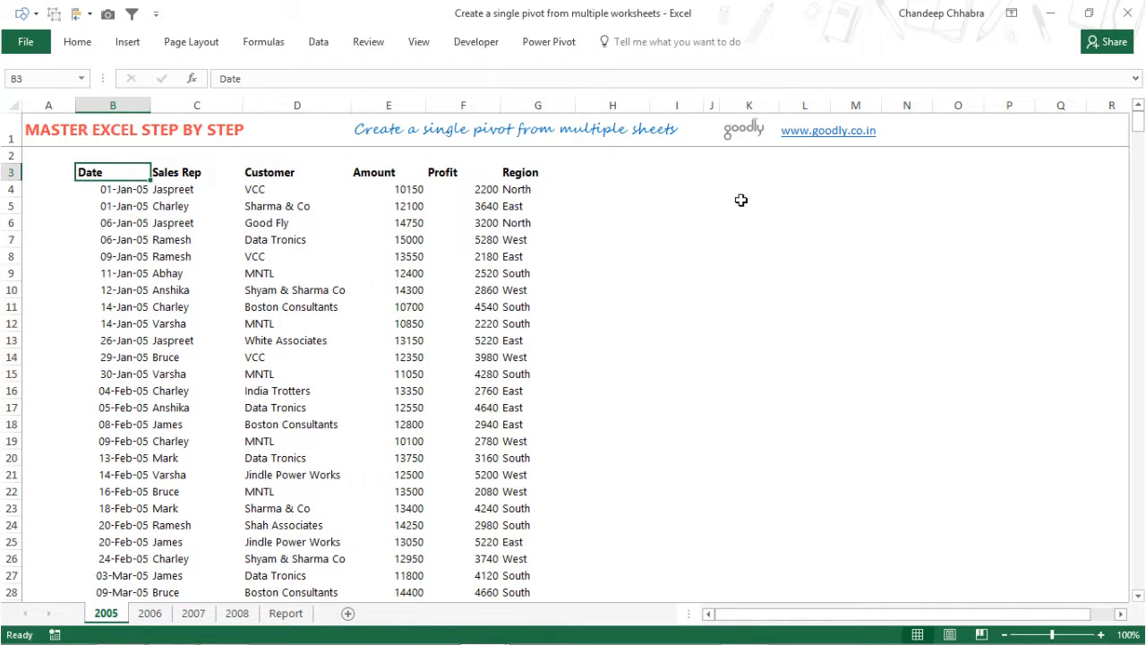
key(ctrl+shift+Down)
key(ctrl+shift+Right)
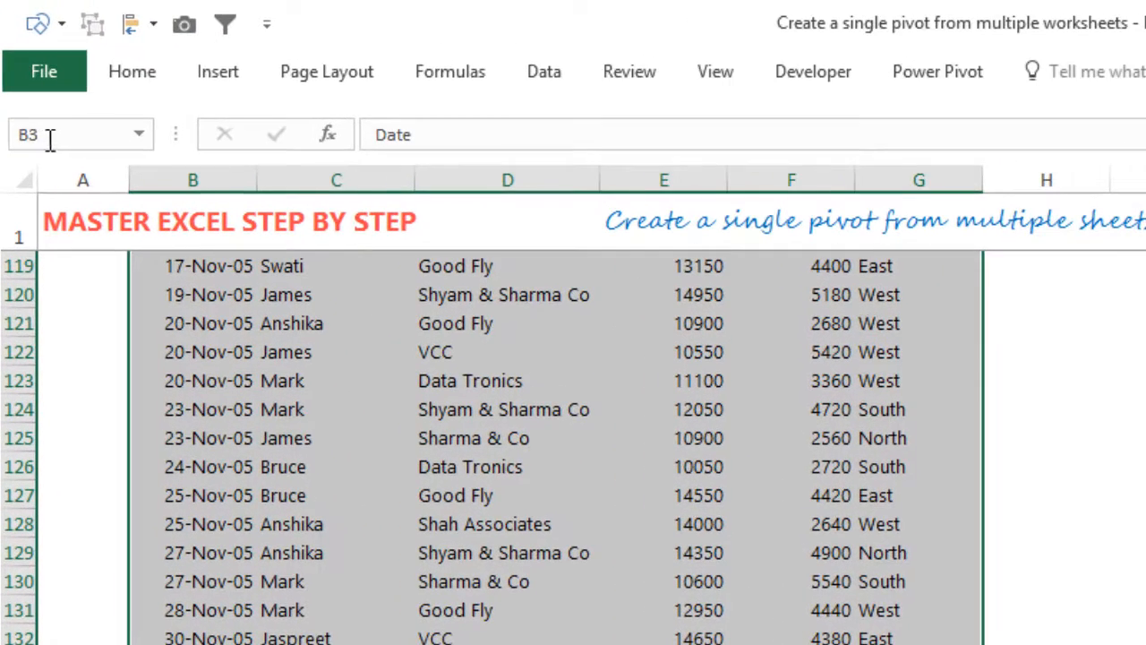
click(44, 83)
text(Year2005)
key(Return)
Reselect the 2005 data from its Date header to check the range name.
key(ctrl+Home)
key(Down)
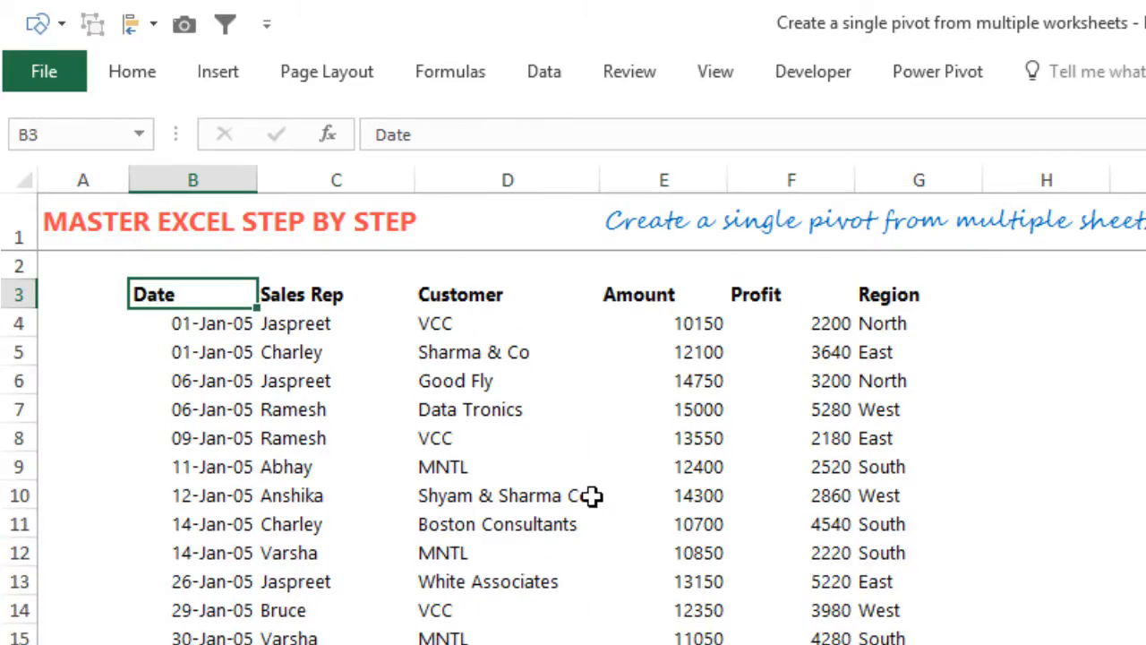
key(ctrl+shift+Right)
key(ctrl+shift+Down)
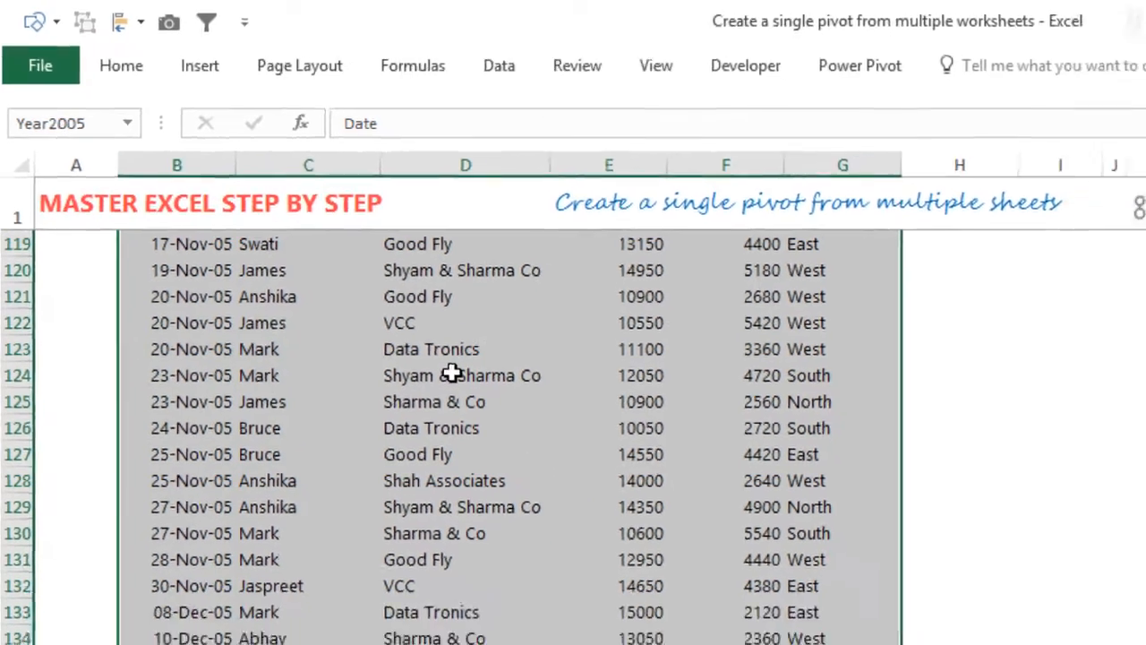
Name the whole data range on the 2006 sheet, including its headers, Year2006.
key(ctrl+Page_Down)
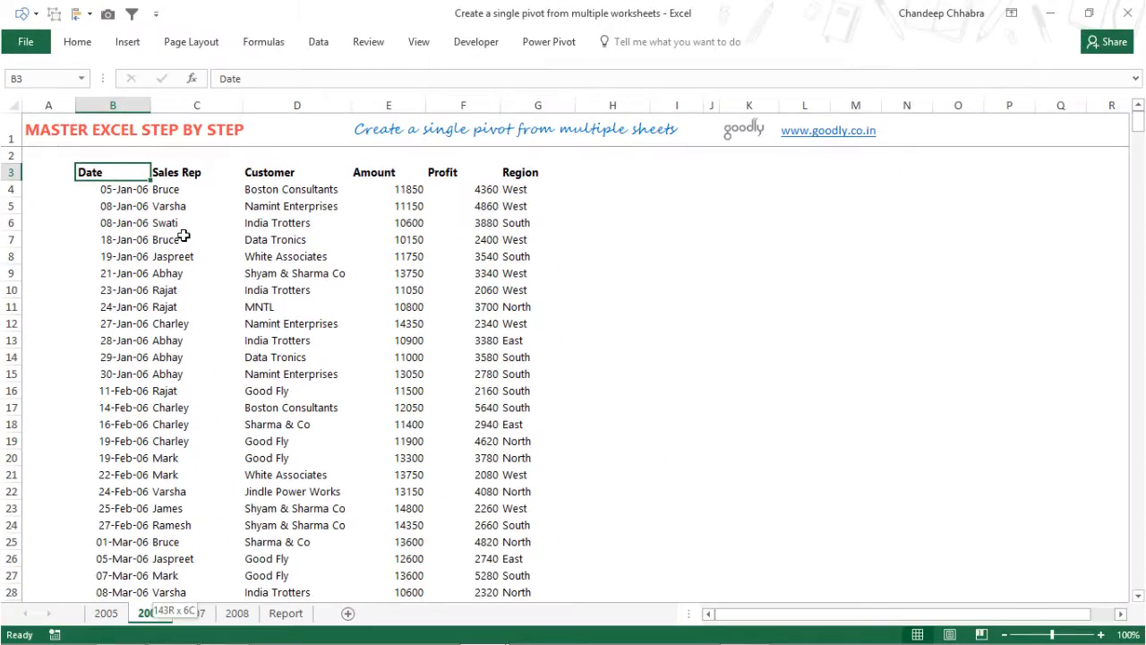
key(ctrl+shift+Down)
key(ctrl+shift+Right)
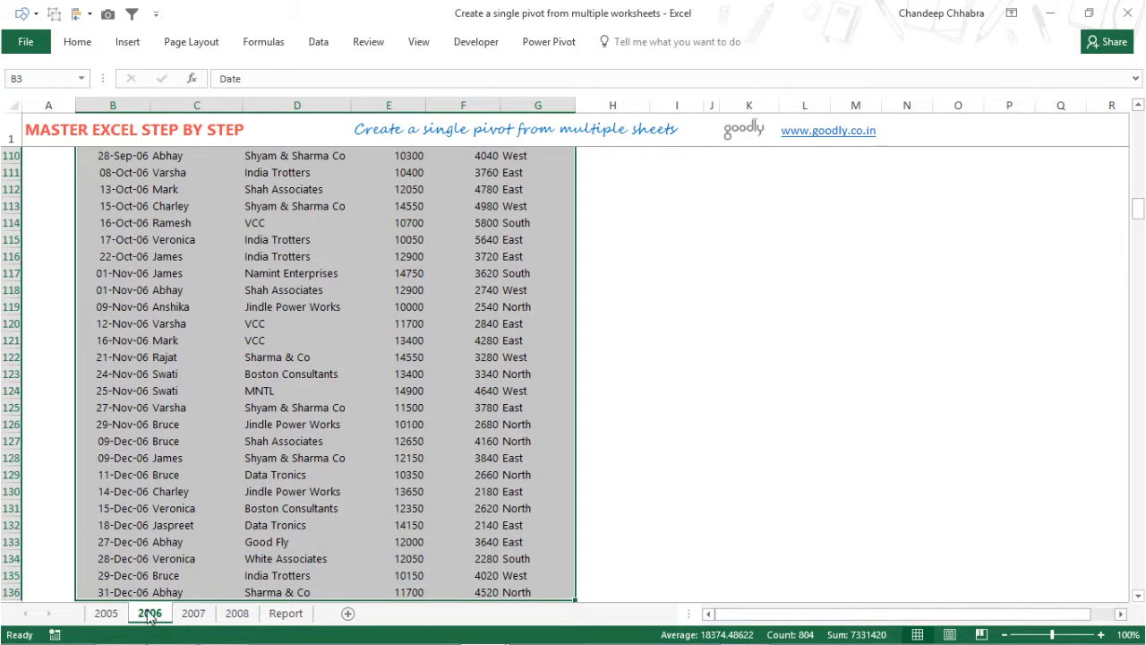
click(51, 84)
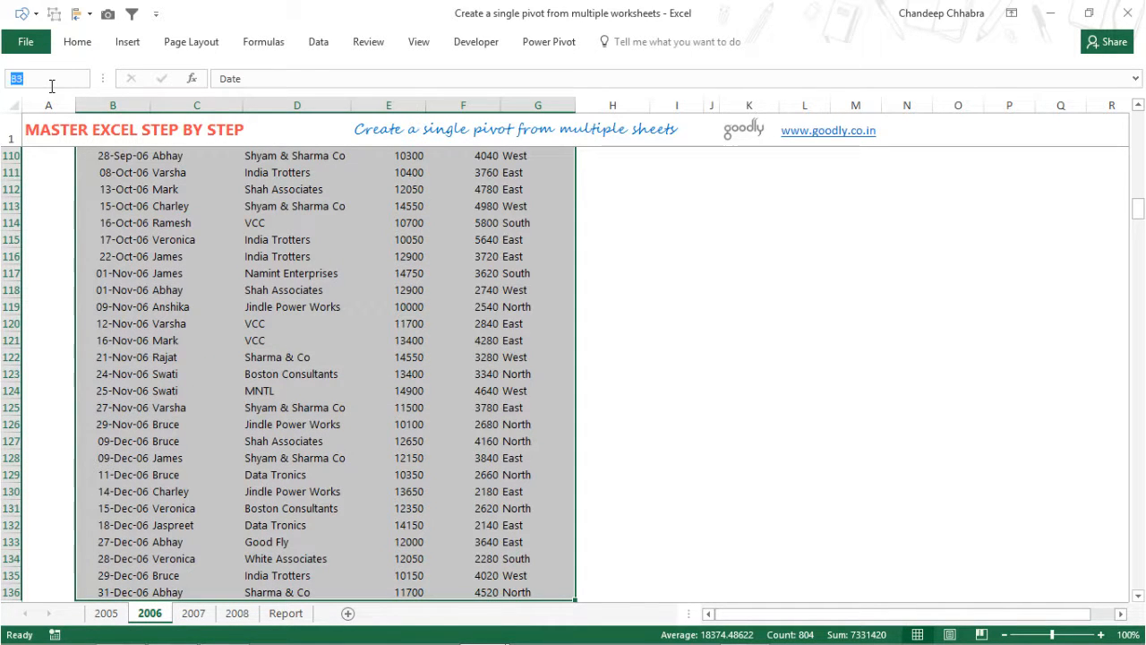
text(Year)
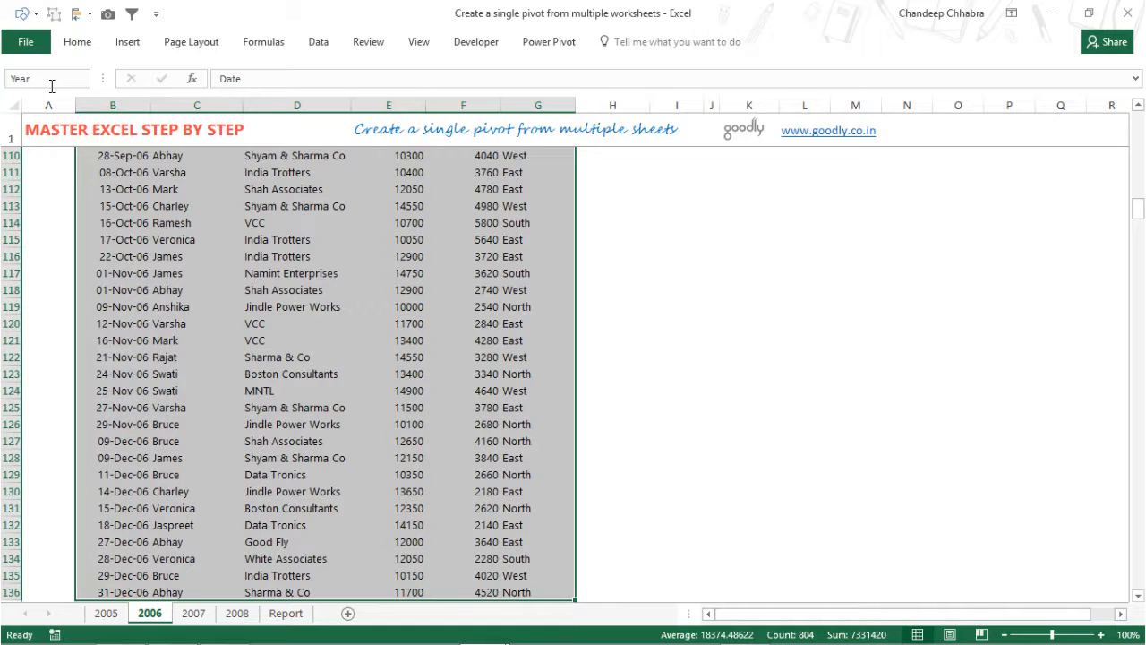
text(2006)
key(Return)
Name the whole data range on the 2007 sheet, including its headers, Year2007.
key(ctrl+Page_Down)
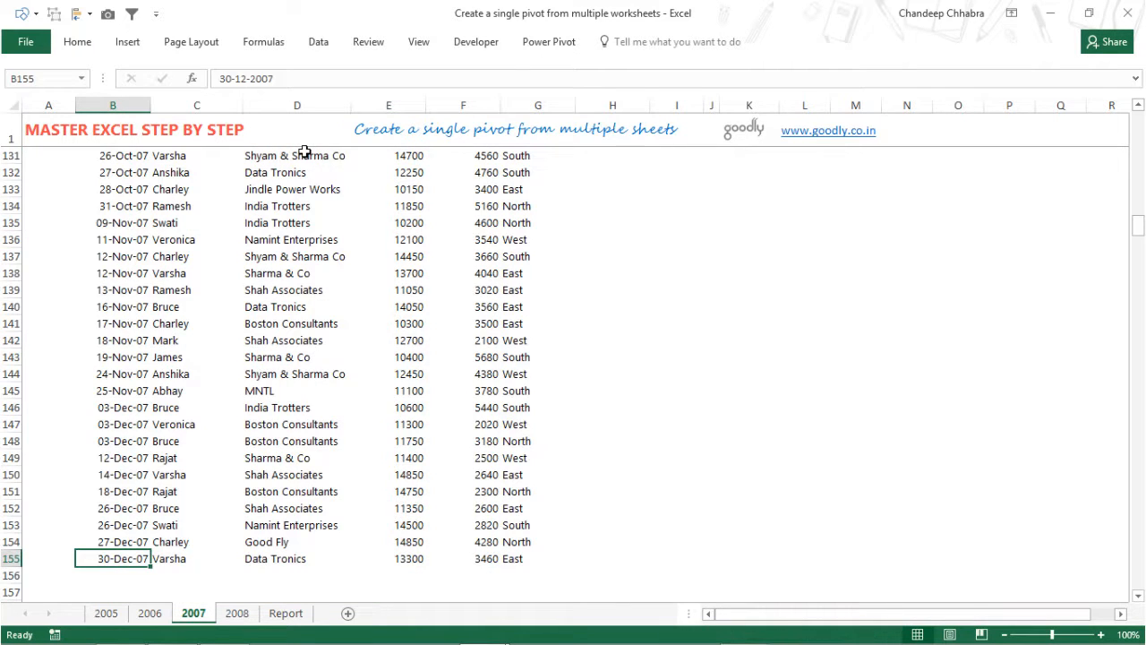
key(ctrl+Up)
key(ctrl+shift+Down)
key(ctrl+shift+Right)
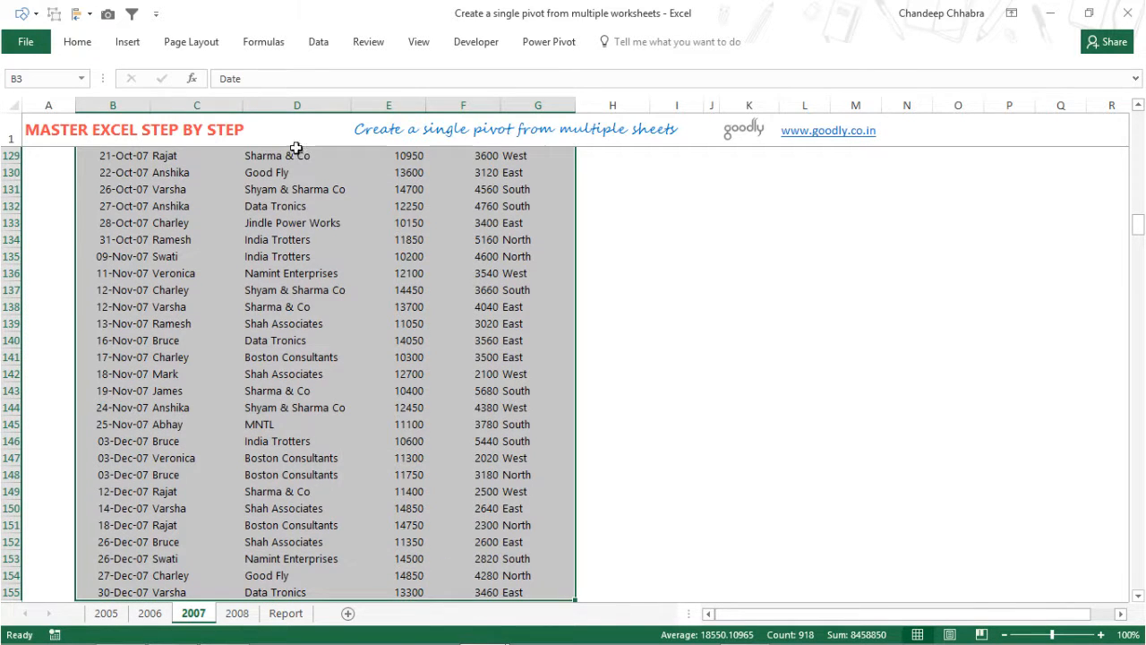
click(52, 87)
text(Year2007)
key(Return)
Name the whole data range on the 2008 sheet, including its headers, Year2008.
key(ctrl+Page_Down)
key(ctrl+Up)
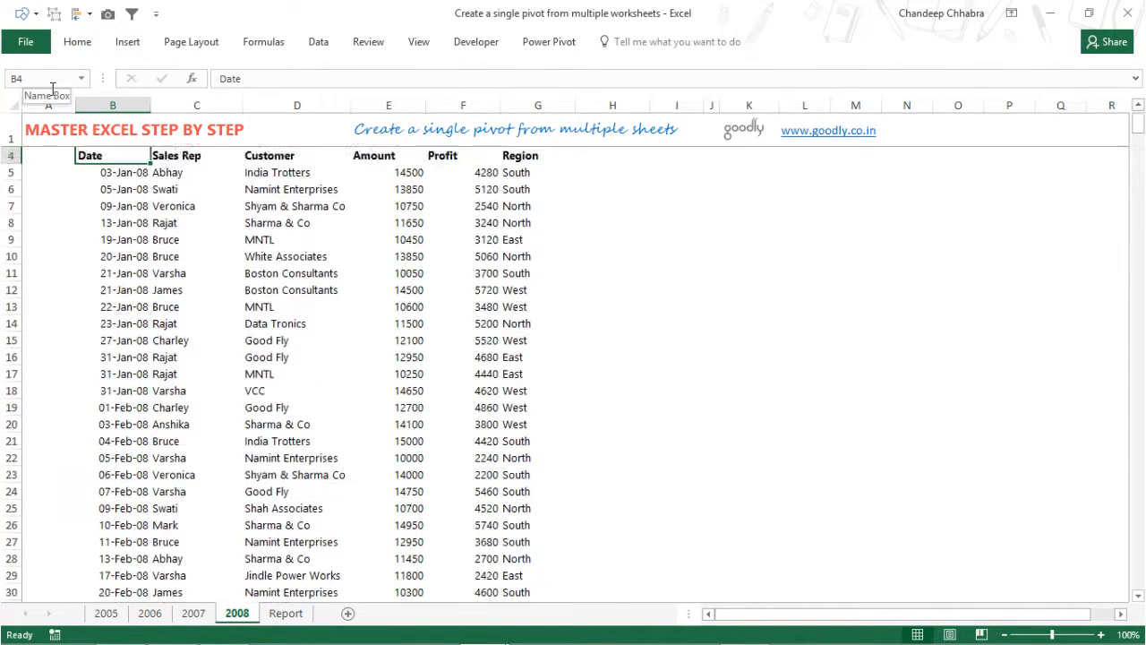
key(ctrl+shift+Down)
key(ctrl+shift+Right)
click(52, 87)
text(Year2008)
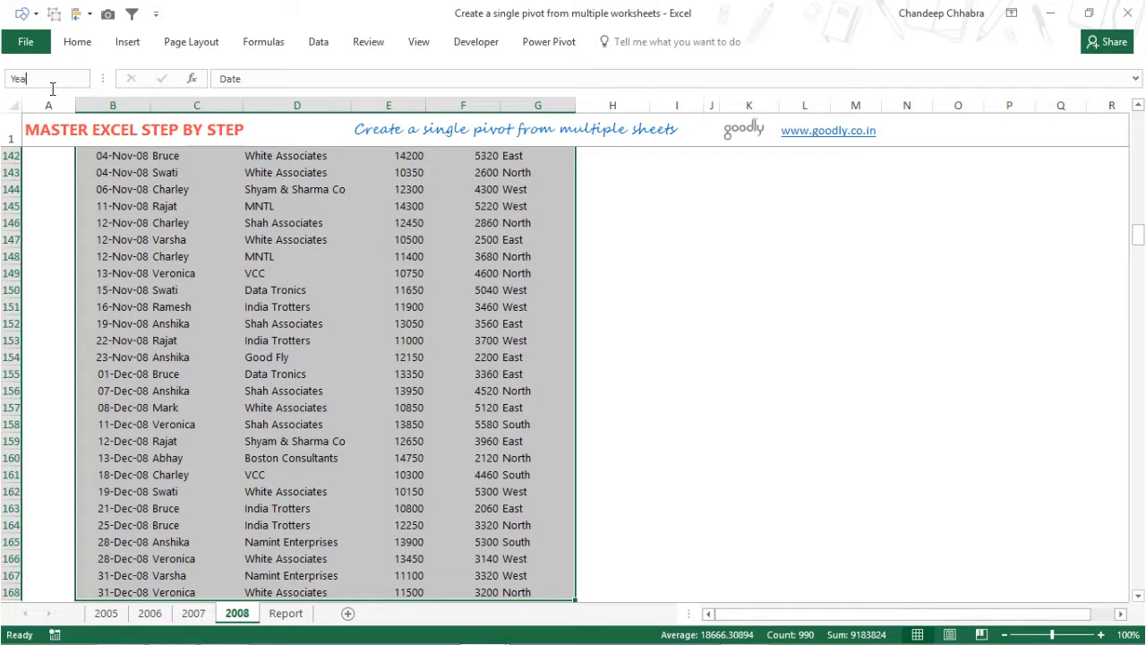
key(Return)
Reselect the 2008 data from its Date header to check the named range.
key(ctrl+Up)
key(Down)
key(Down)
key(Down)
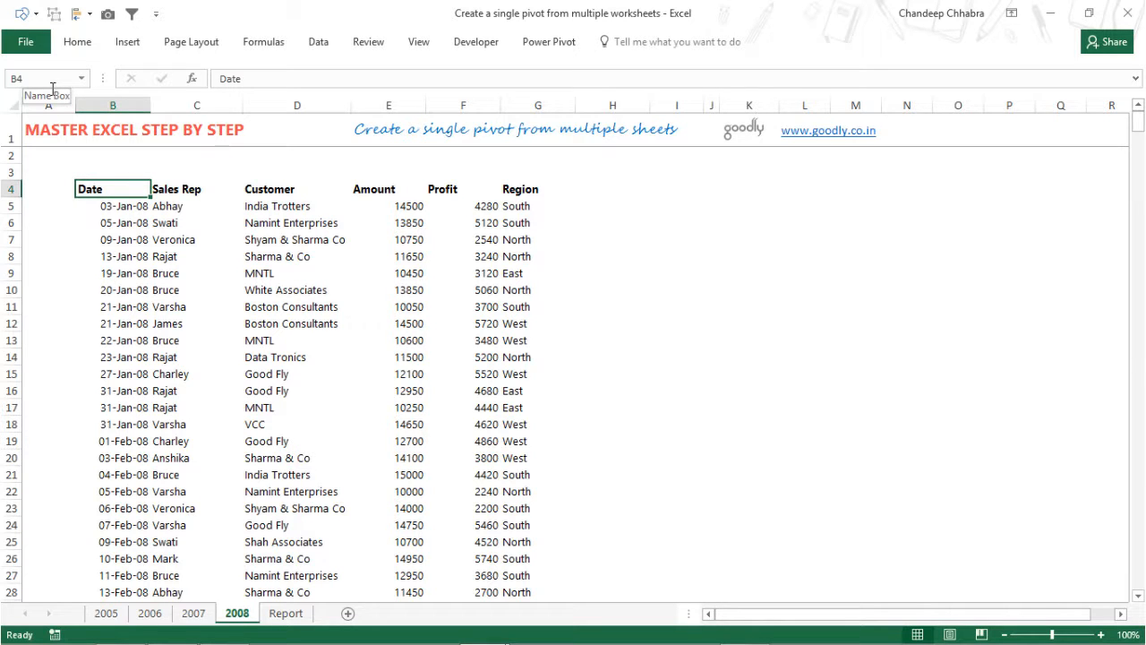
key(ctrl+shift+Down)
key(ctrl+shift+Right)
key(Up)
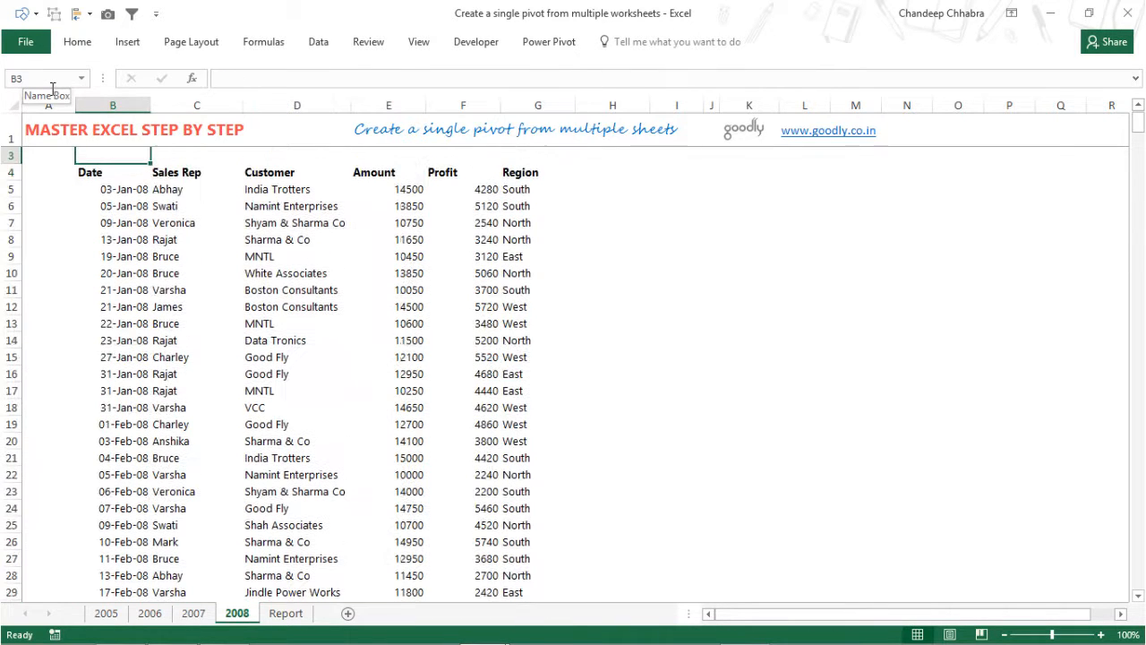
Convert the 2008 data range B4:G168 into a table with headers.
key(Down)
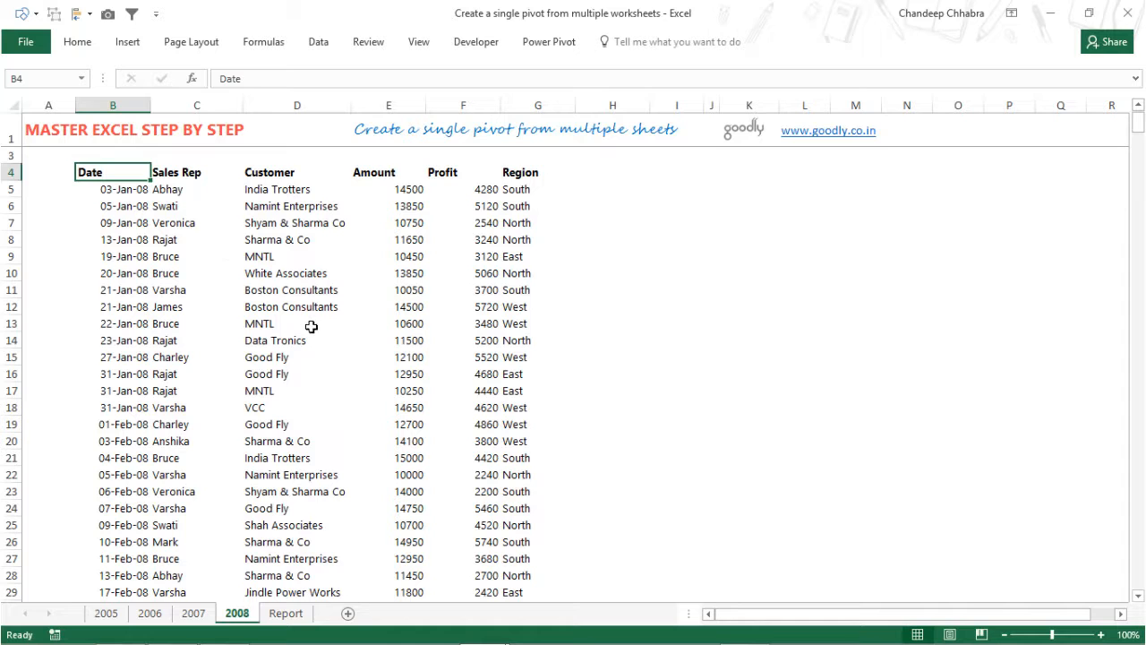
key(ctrl+t)
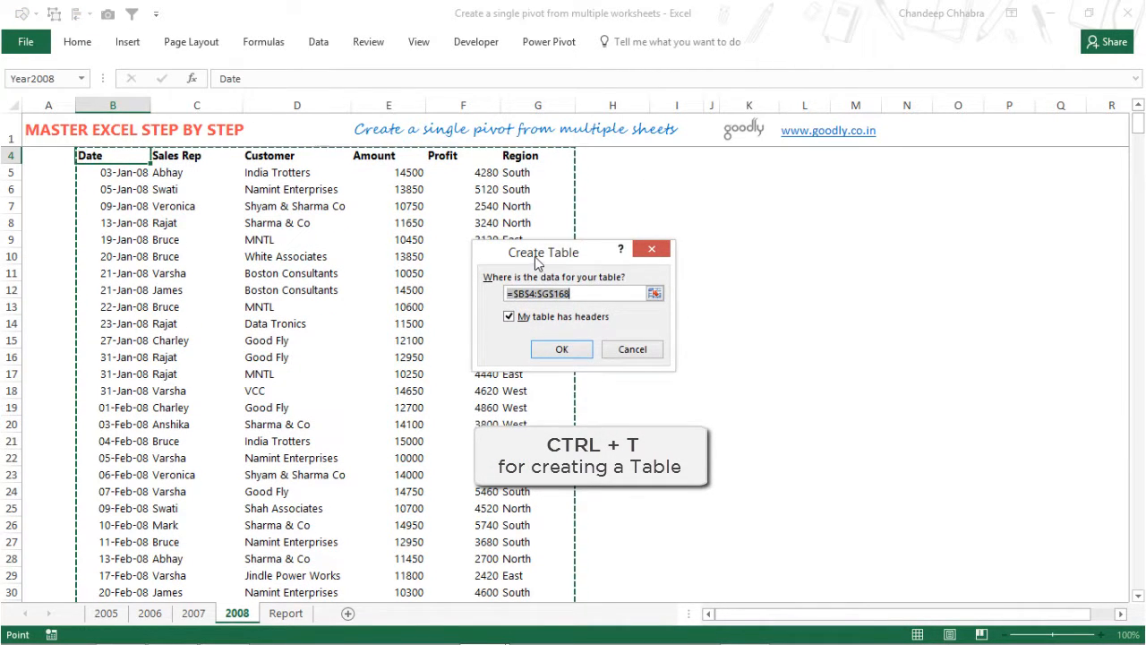
click(563, 351)
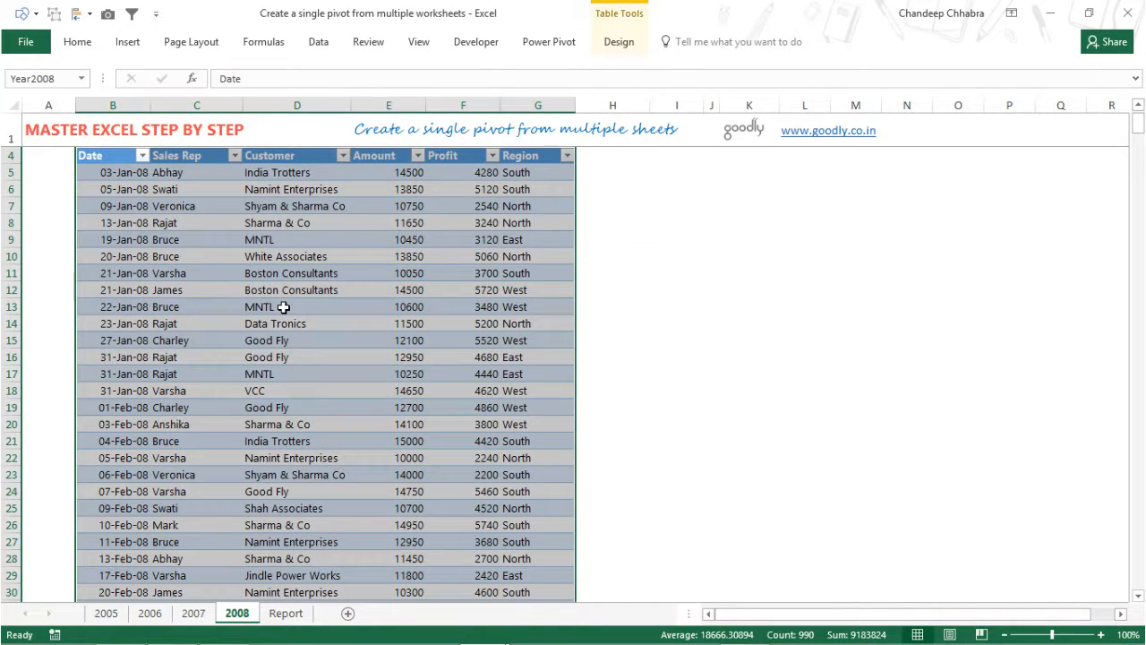
Convert the 2007 data range B3:G155 into a table with headers.
key(shift+BackSpace)
key(ctrl+Page_Up)
key(shift+BackSpace)
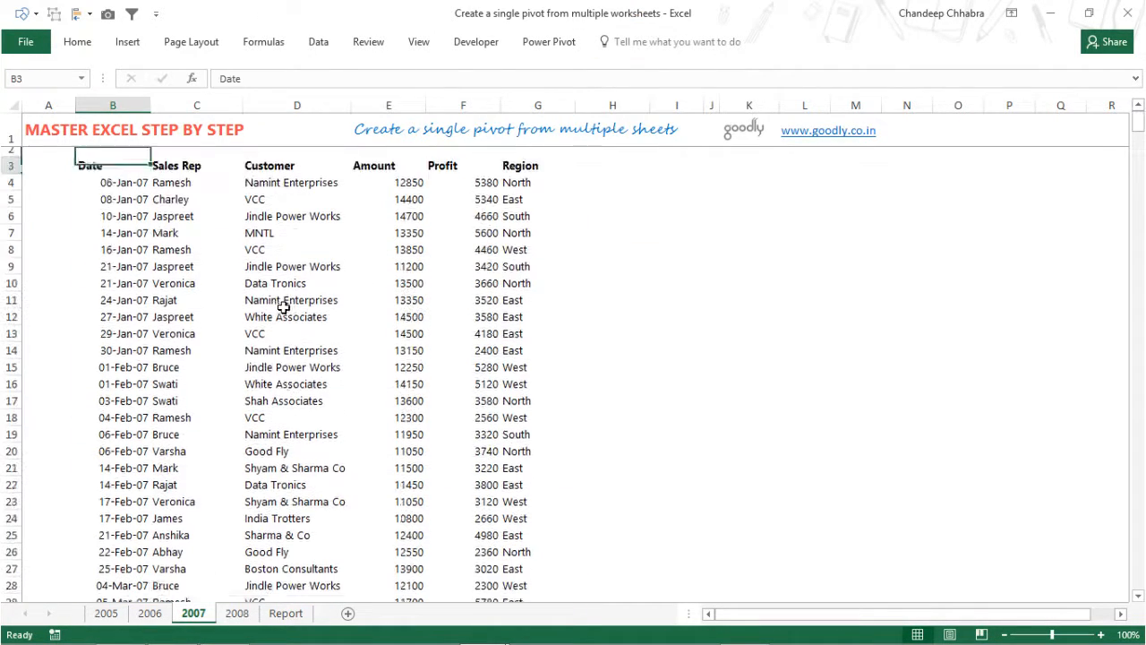
key(ctrl+t)
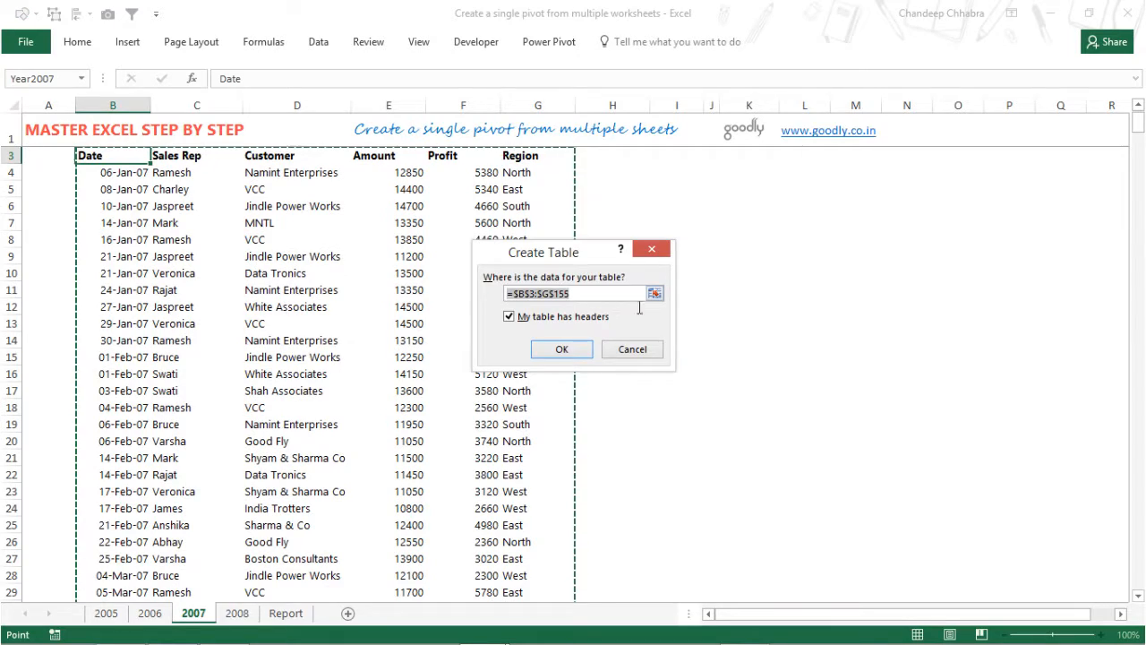
click(561, 351)
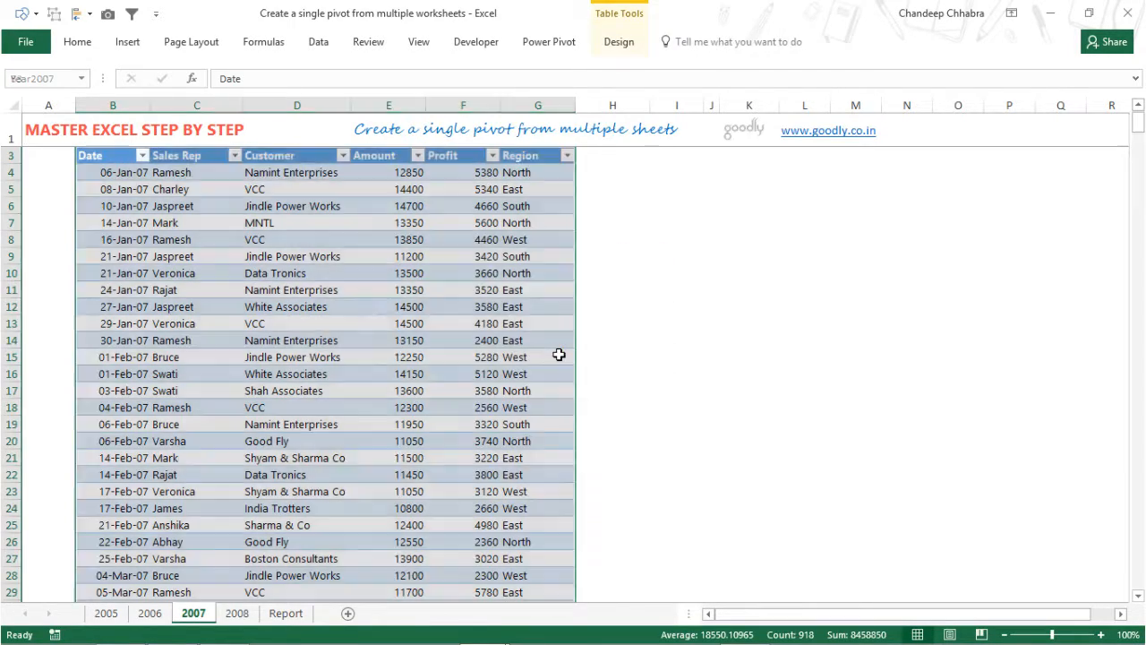
Convert the 2006 data range B3:G136 and the whole 2005 data range into tables with headers.
key(ctrl+Page_Up)
key(ctrl+t)
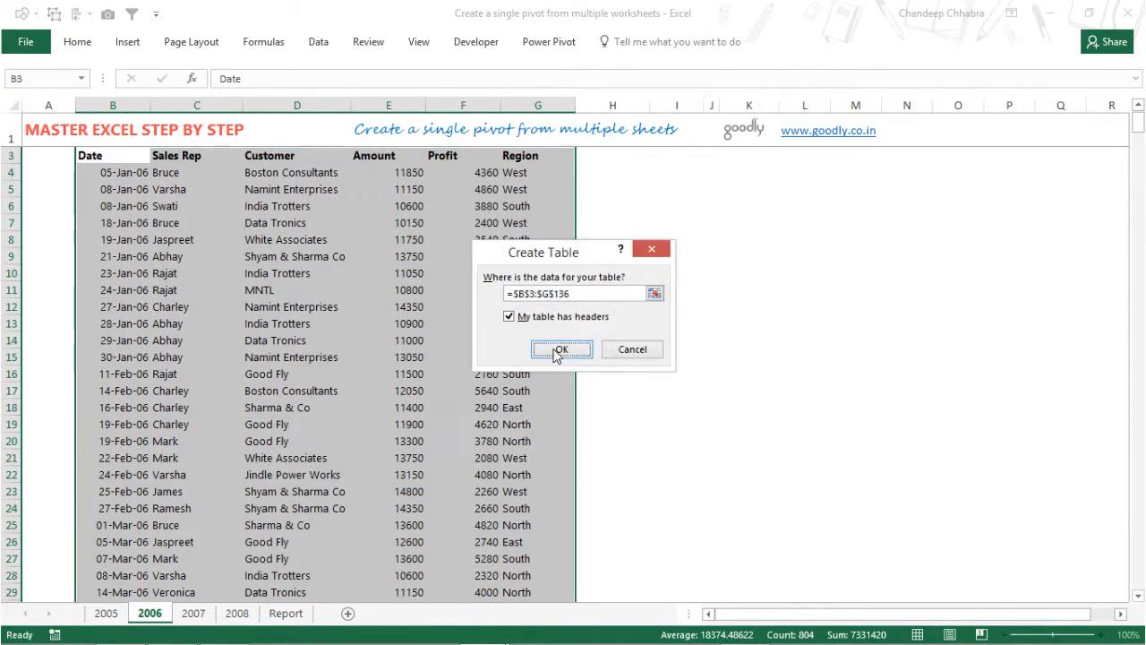
click(560, 351)
key(ctrl+Page_Up)
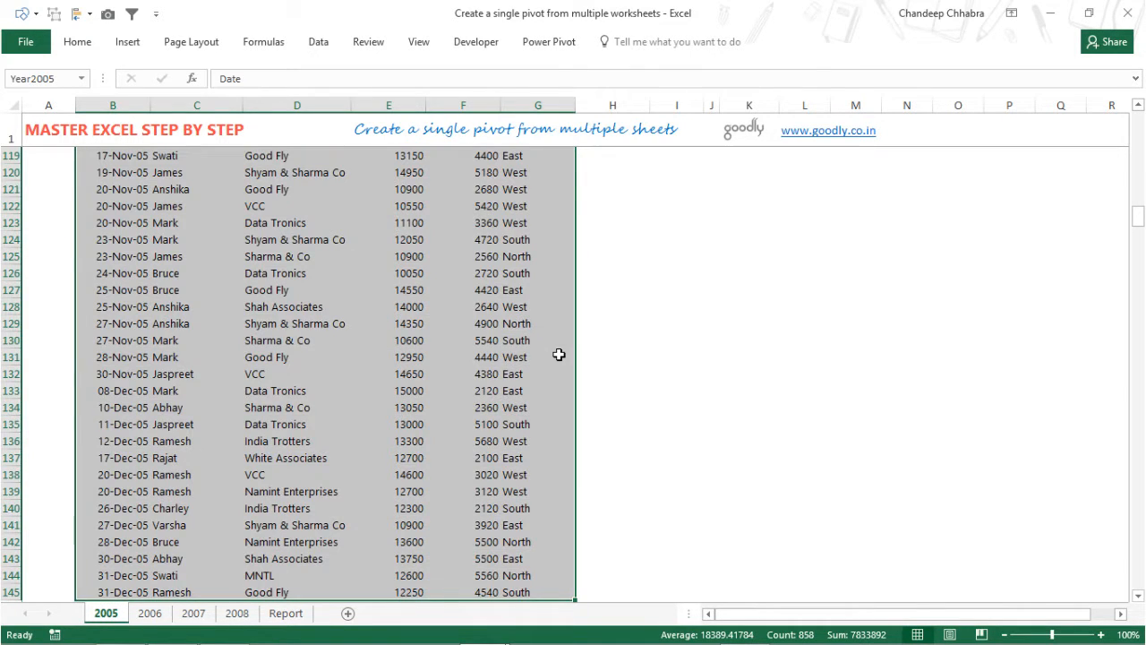
key(ctrl+t)
click(559, 352)
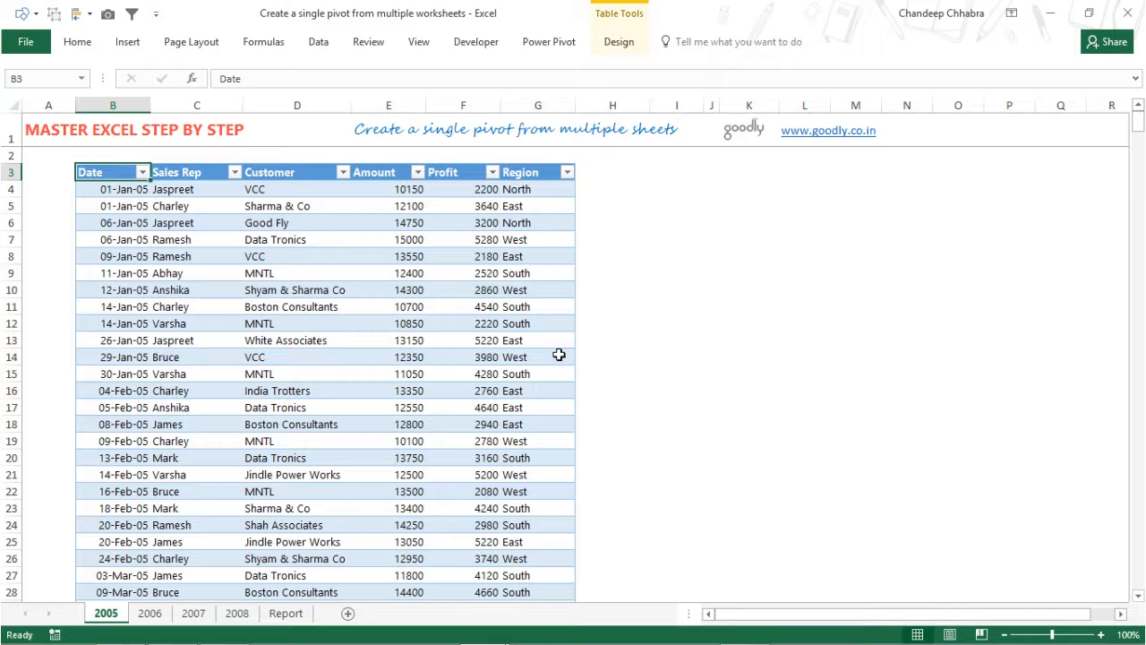
On the Report sheet, start a Microsoft Query import with Excel Files as the data source, using the Query Wizard.
click(287, 614)
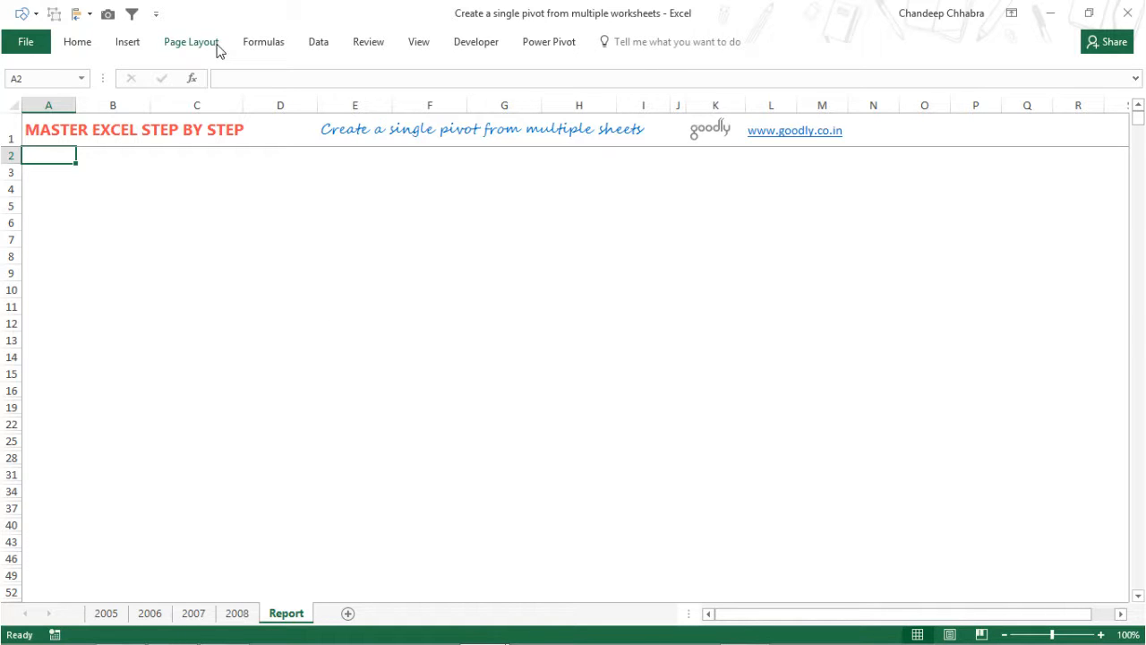
click(184, 208)
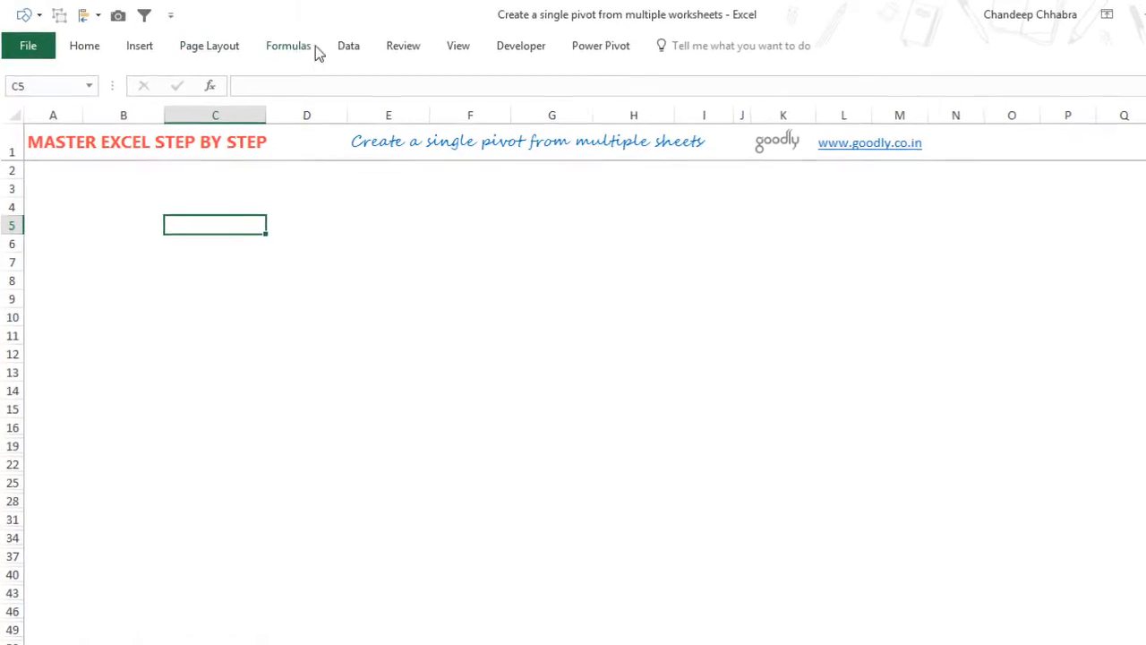
click(354, 50)
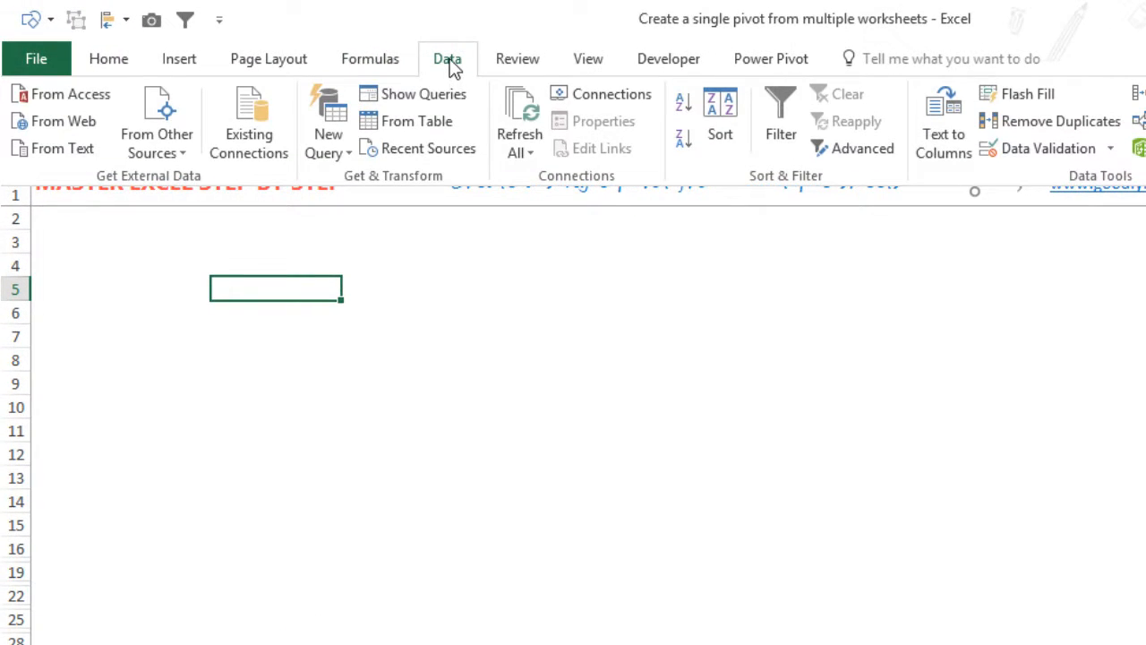
click(178, 130)
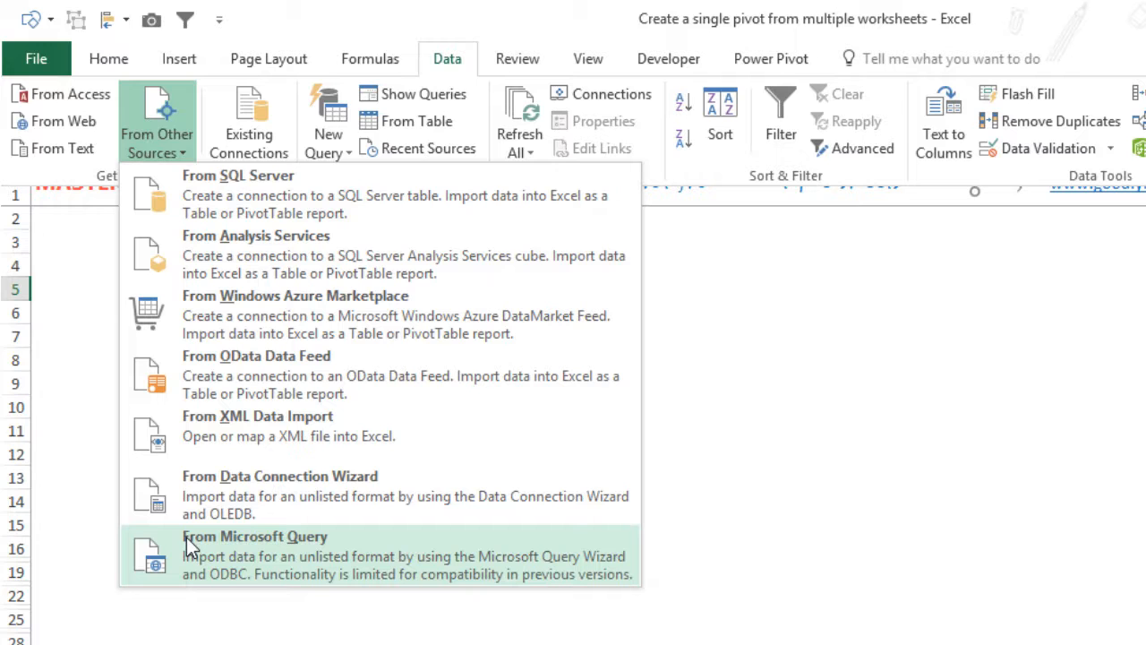
click(281, 549)
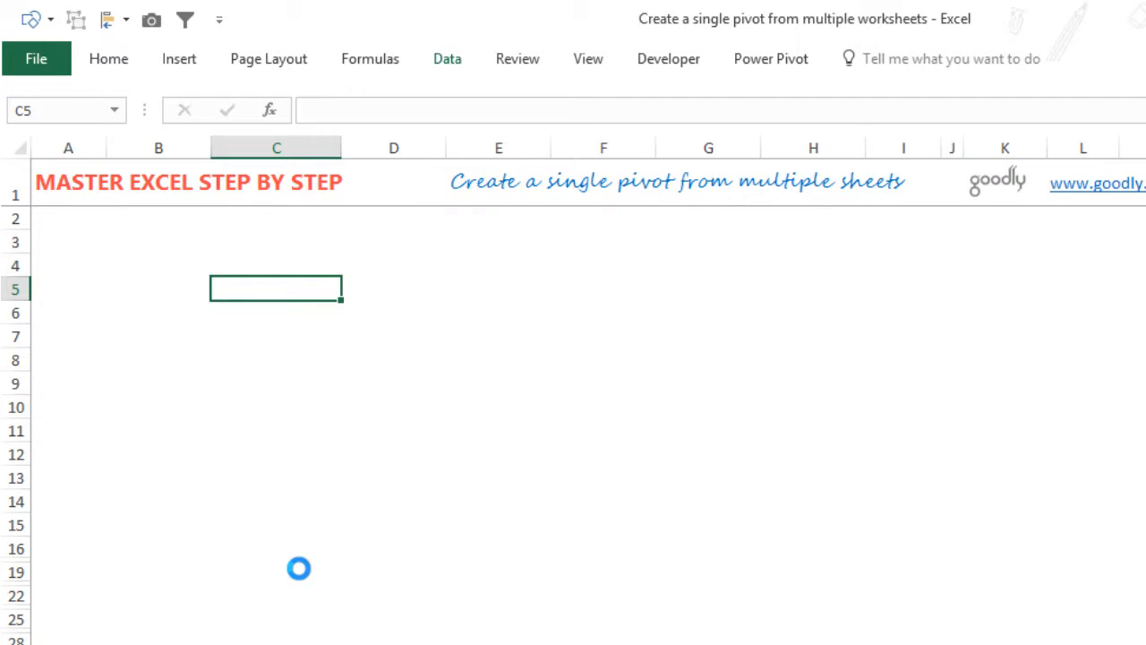
drag(774, 338, 557, 278)
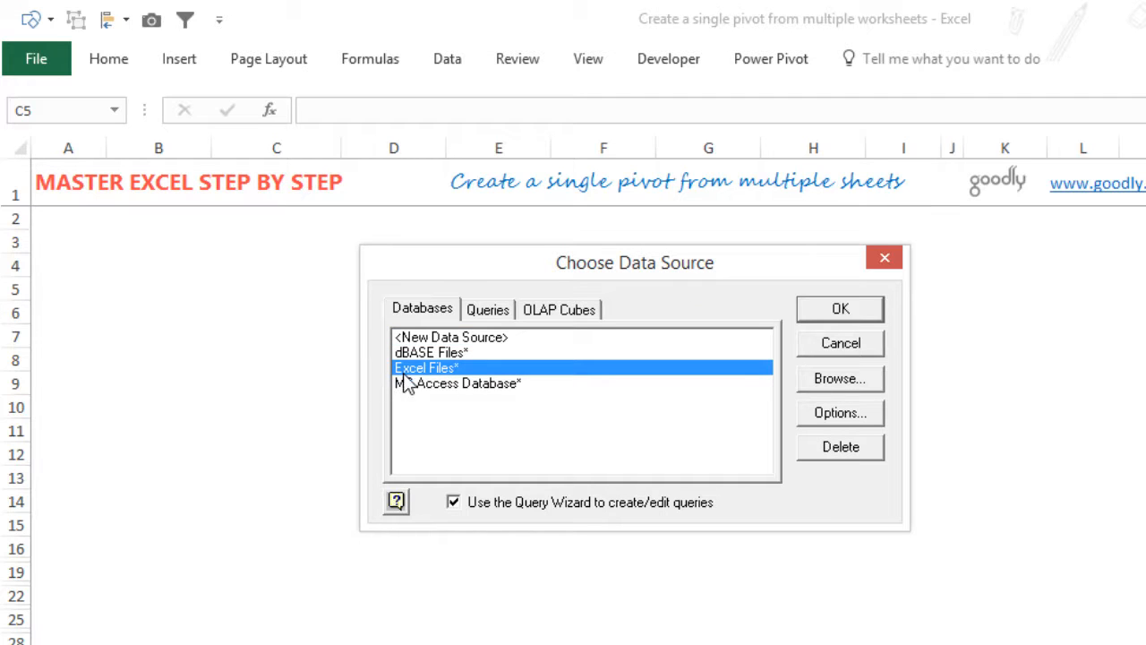
click(831, 315)
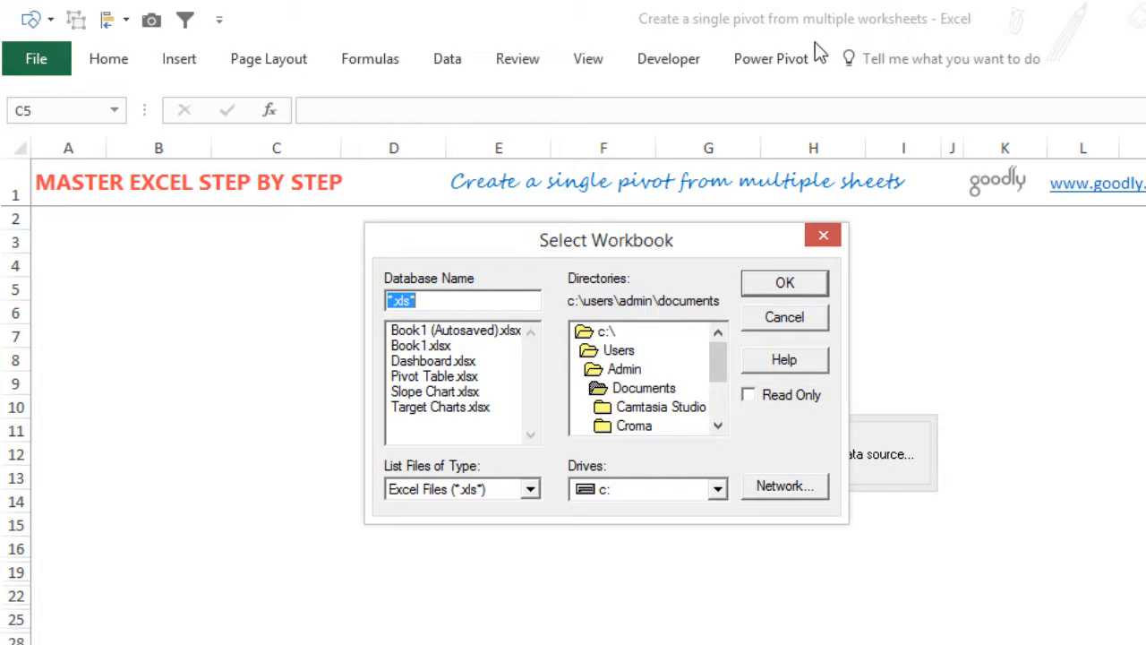
Connect the query to the workbook Create a single pivot from multiple worksheets.xlsx in the Module 13 course folder.
click(613, 332)
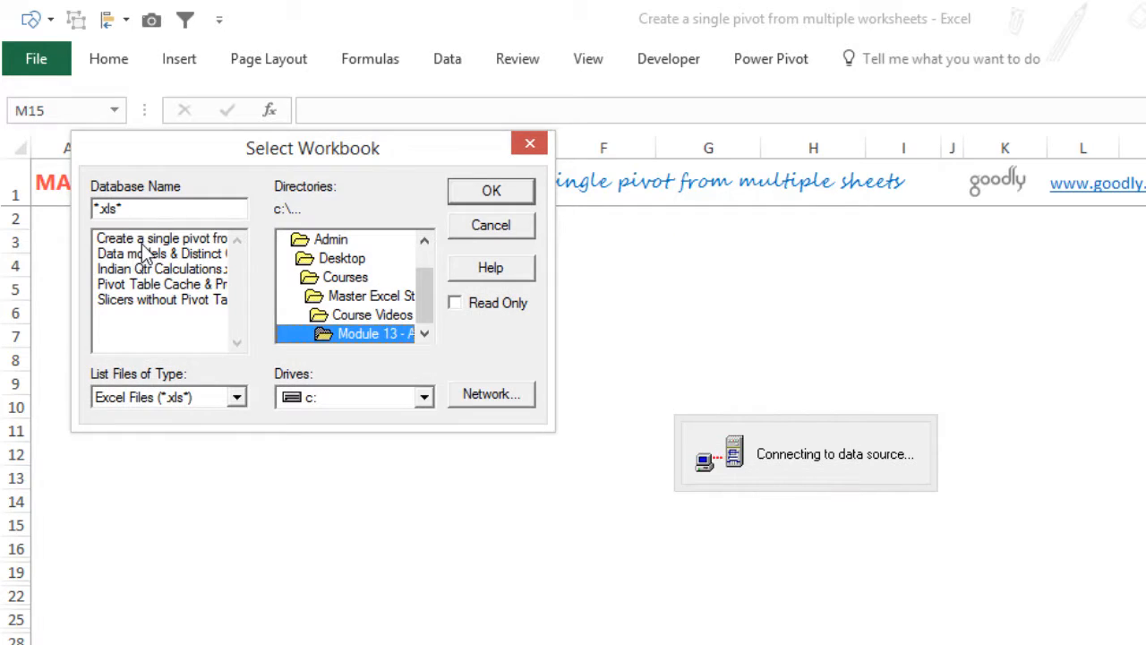
click(135, 239)
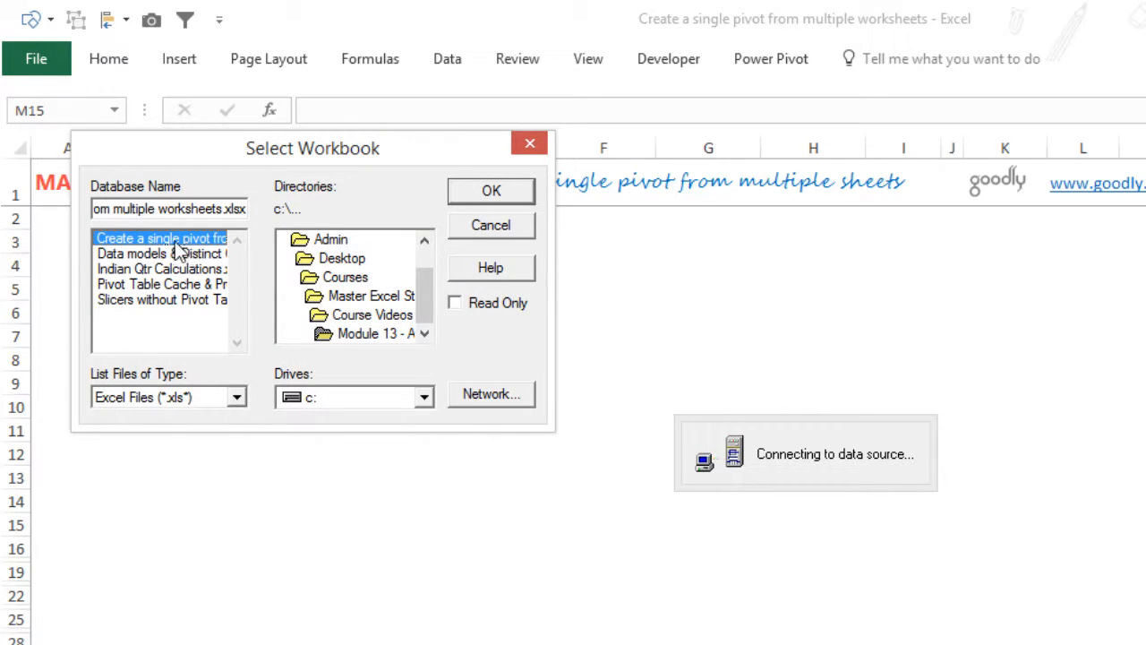
click(506, 195)
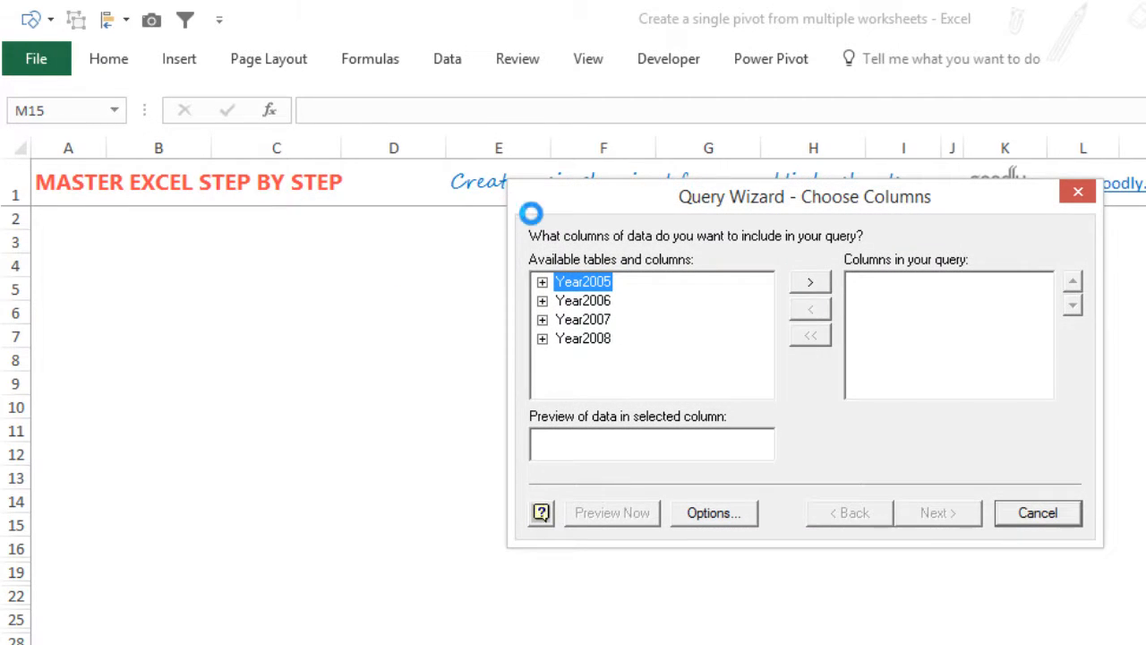
Add all columns of Year2005, Year2006, Year2007 and Year2008 to the query and continue into the Microsoft Query editor.
drag(652, 217, 561, 270)
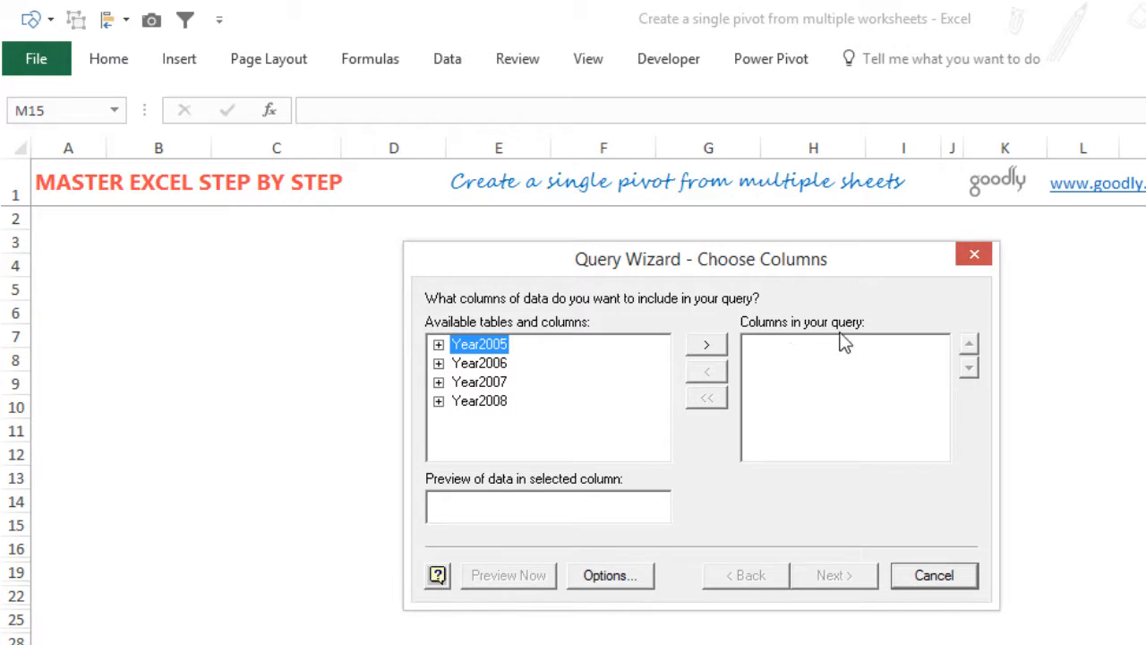
click(704, 349)
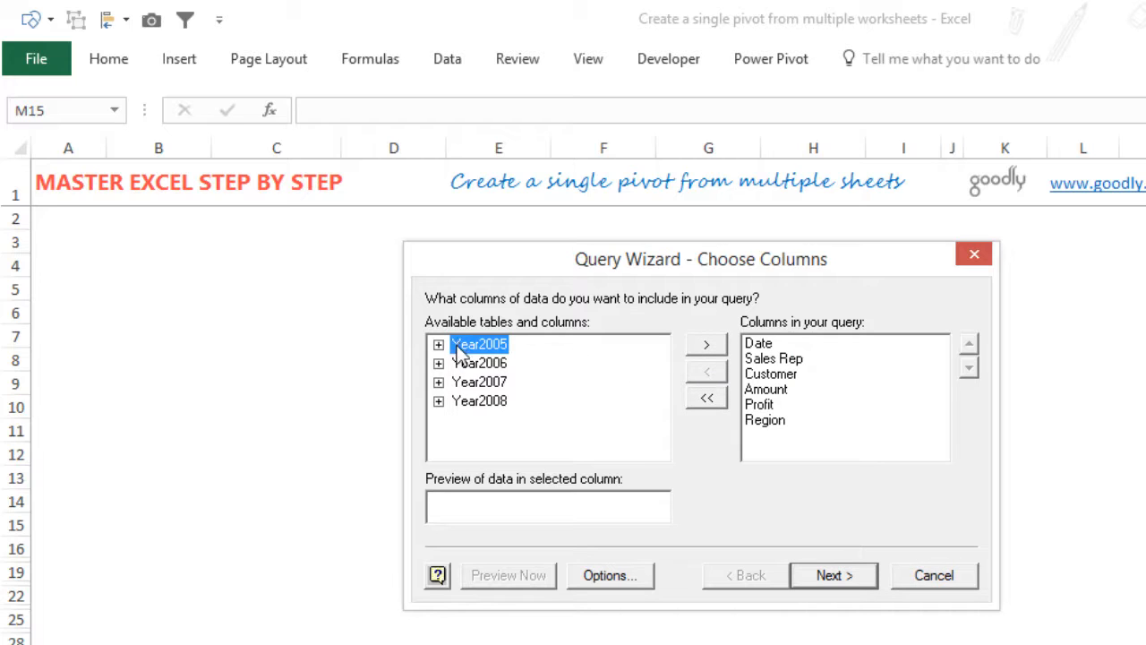
click(474, 362)
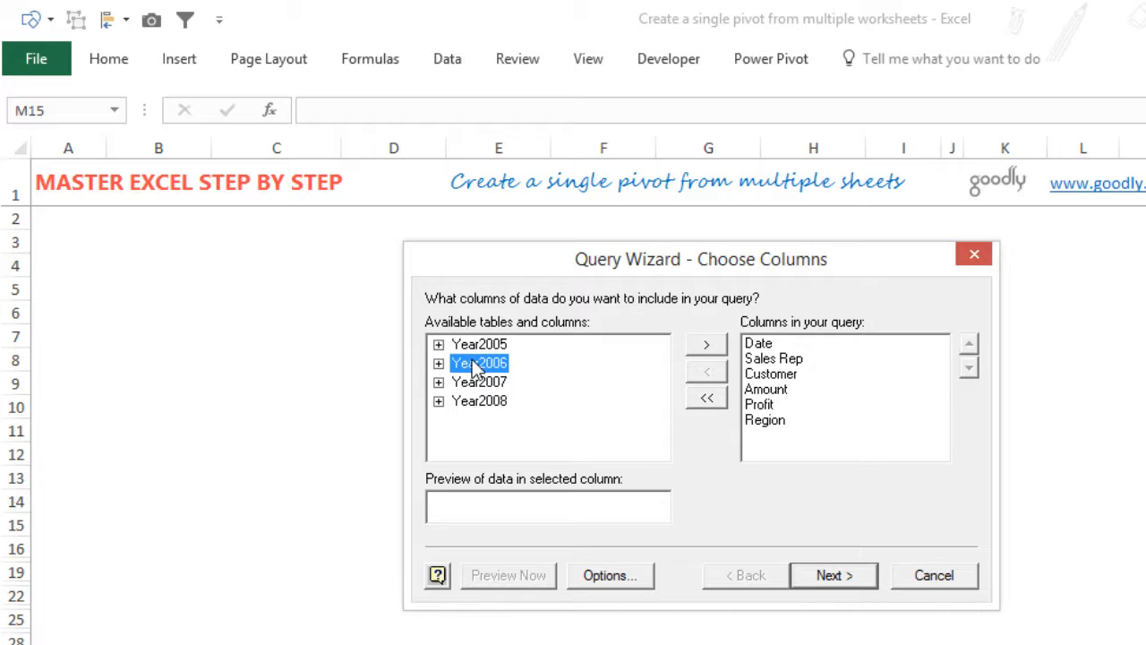
click(707, 347)
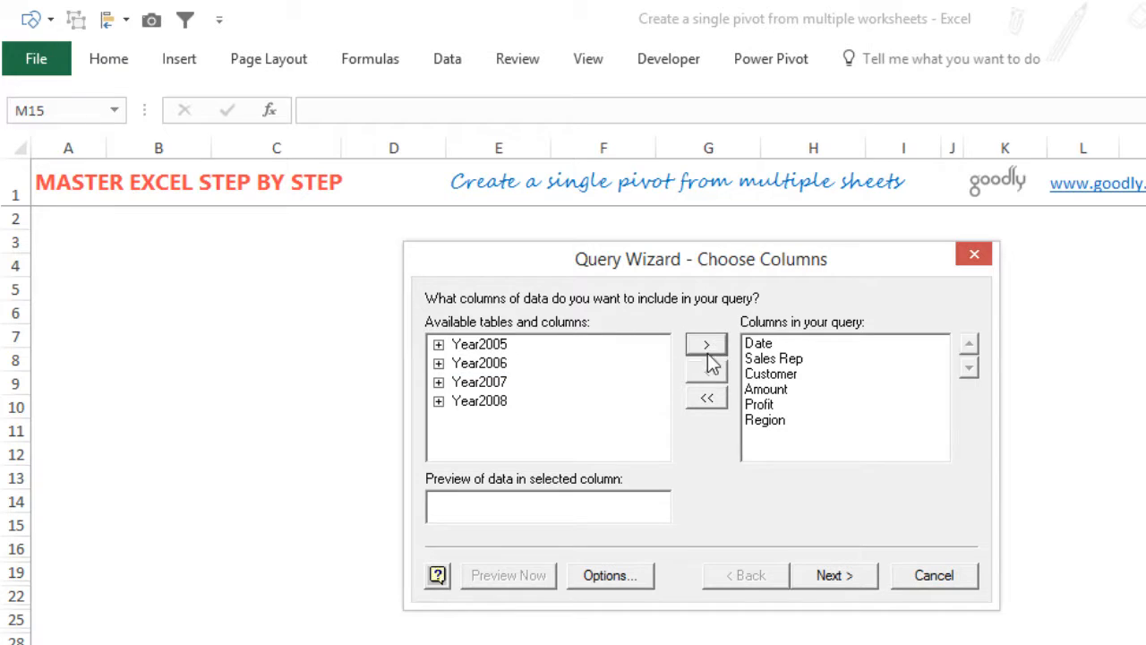
click(503, 382)
click(706, 345)
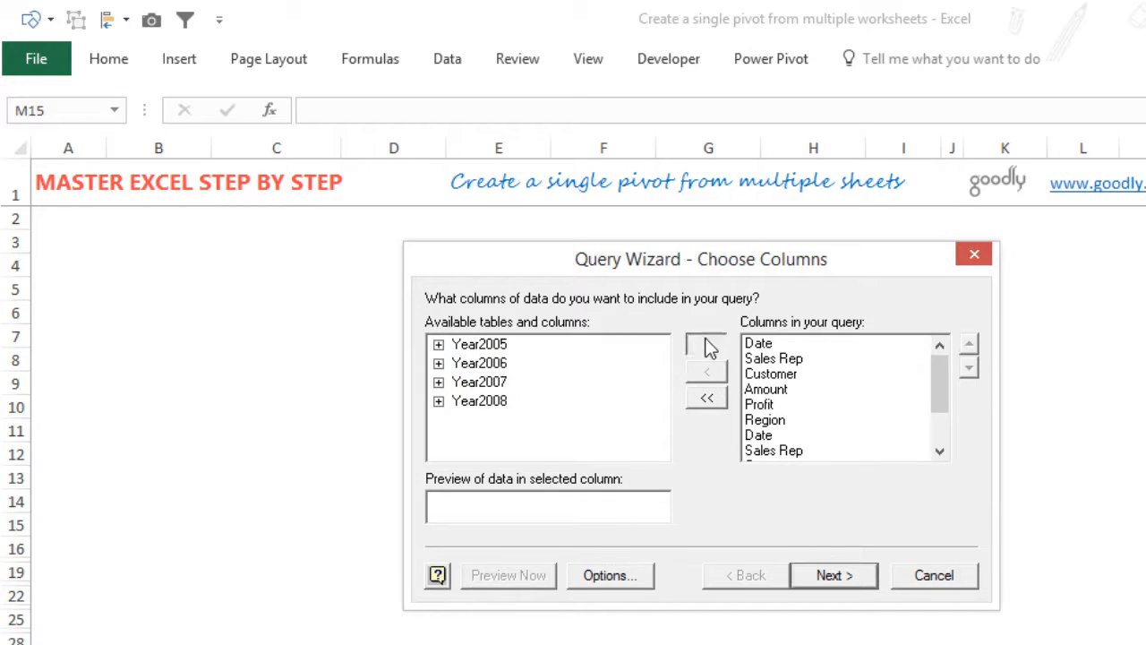
click(486, 401)
click(708, 348)
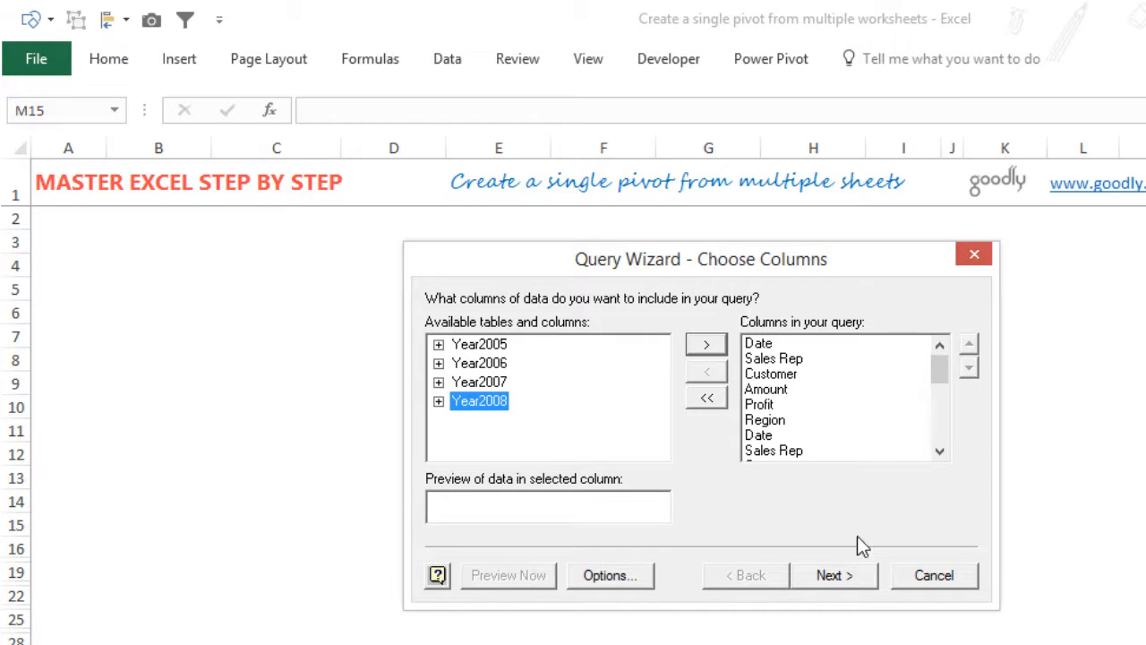
click(856, 578)
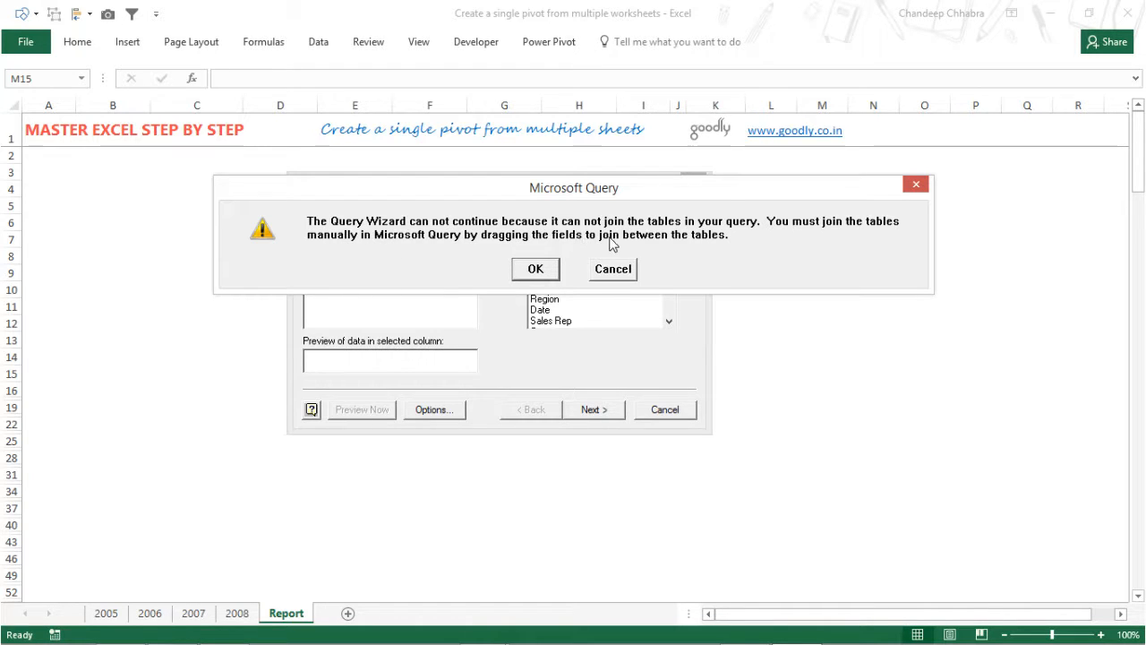
click(536, 269)
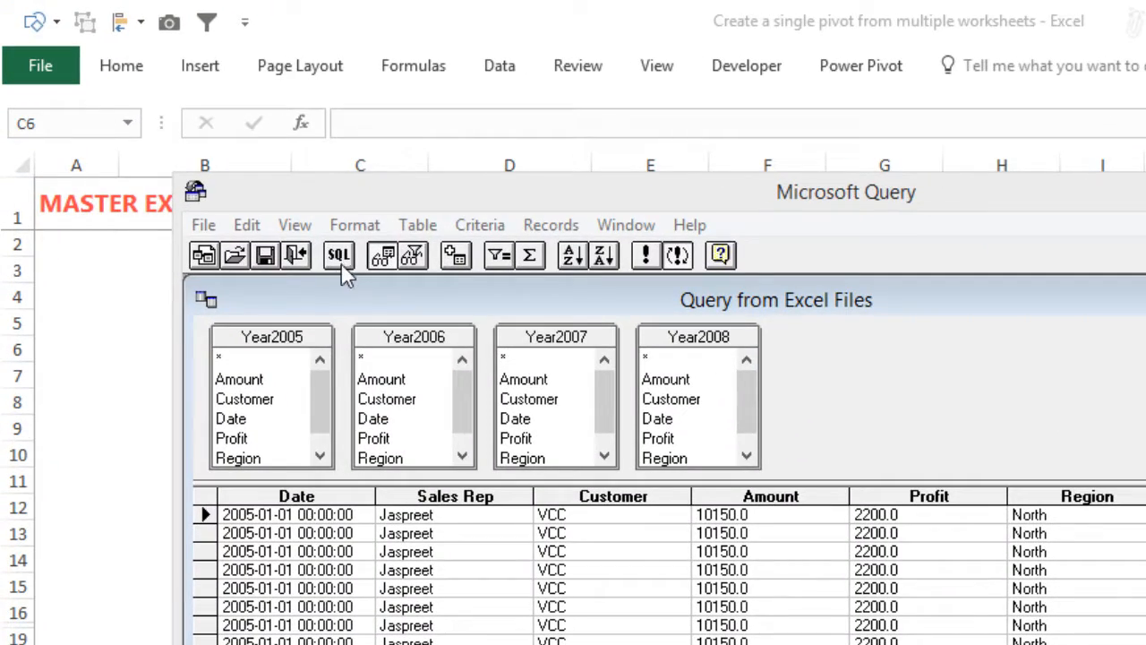
Replace the query's whole SQL statement with "Select * from Year2005" followed by "Union all" on a new line.
click(340, 258)
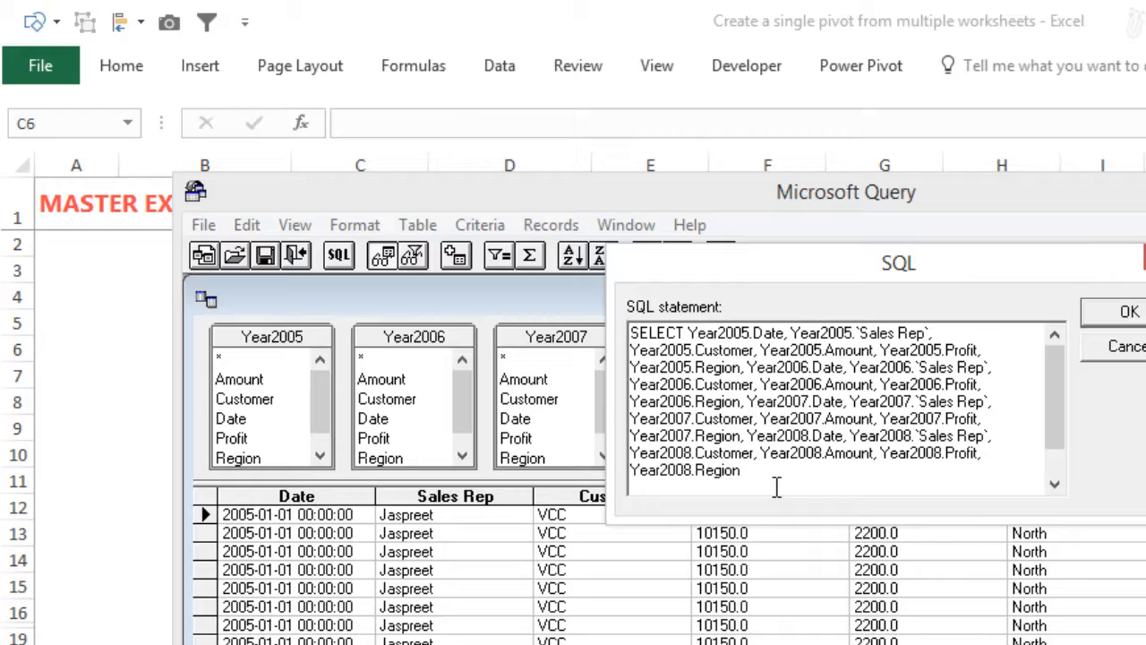
key(ctrl+a)
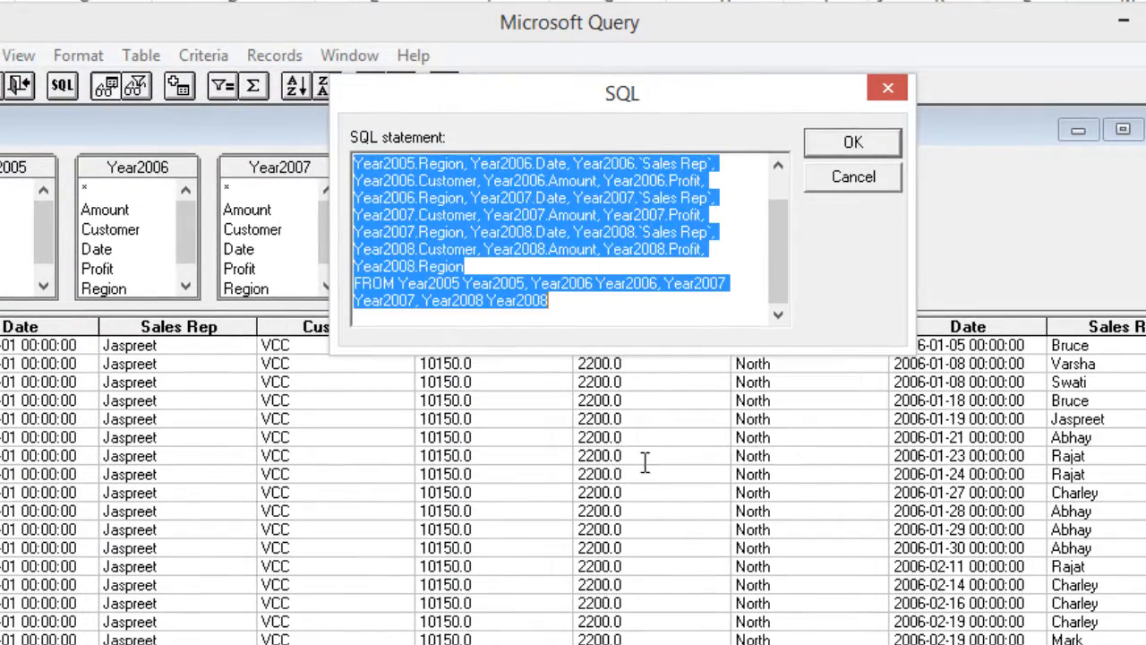
key(Delete)
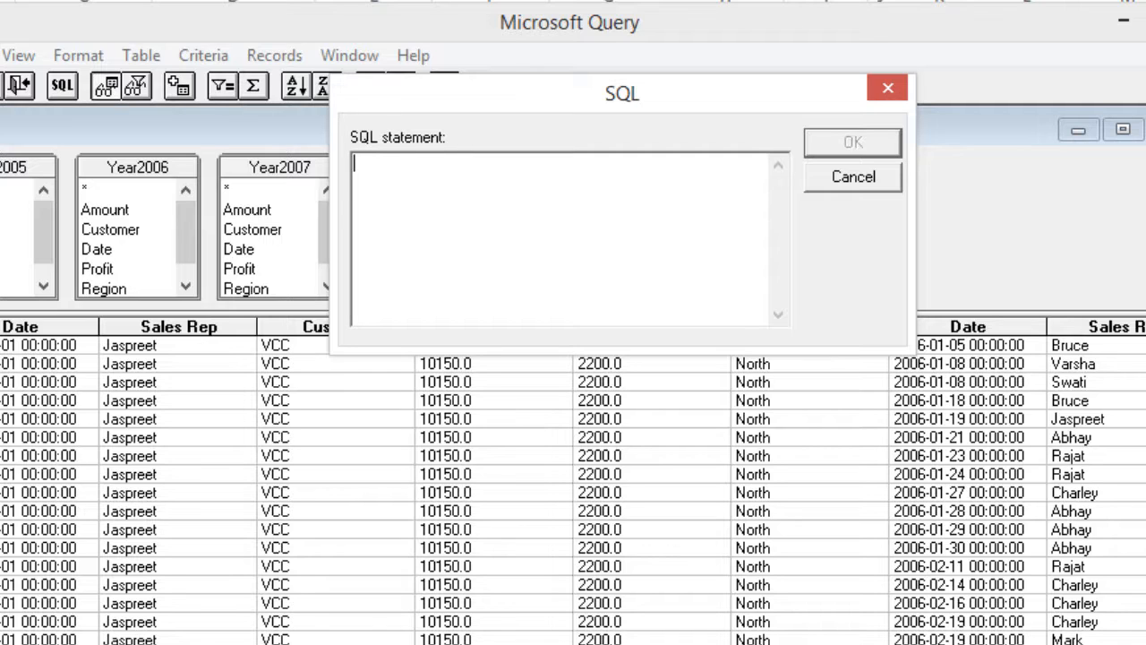
text(Select * from Y)
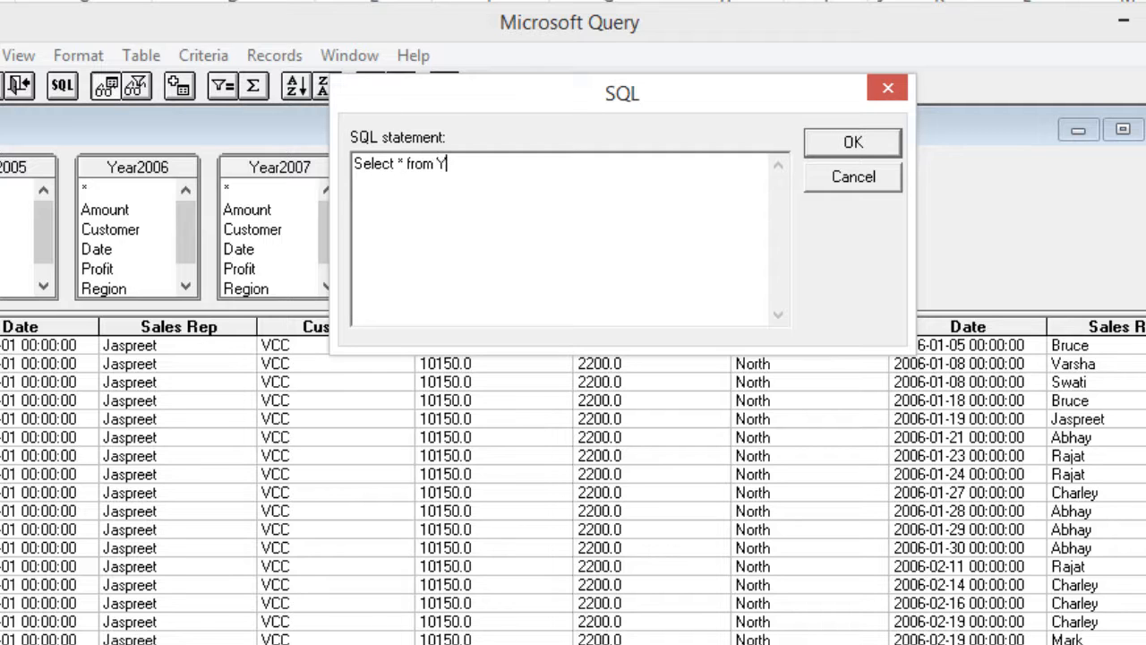
text(ear2005)
double_click(450, 163)
click(450, 163)
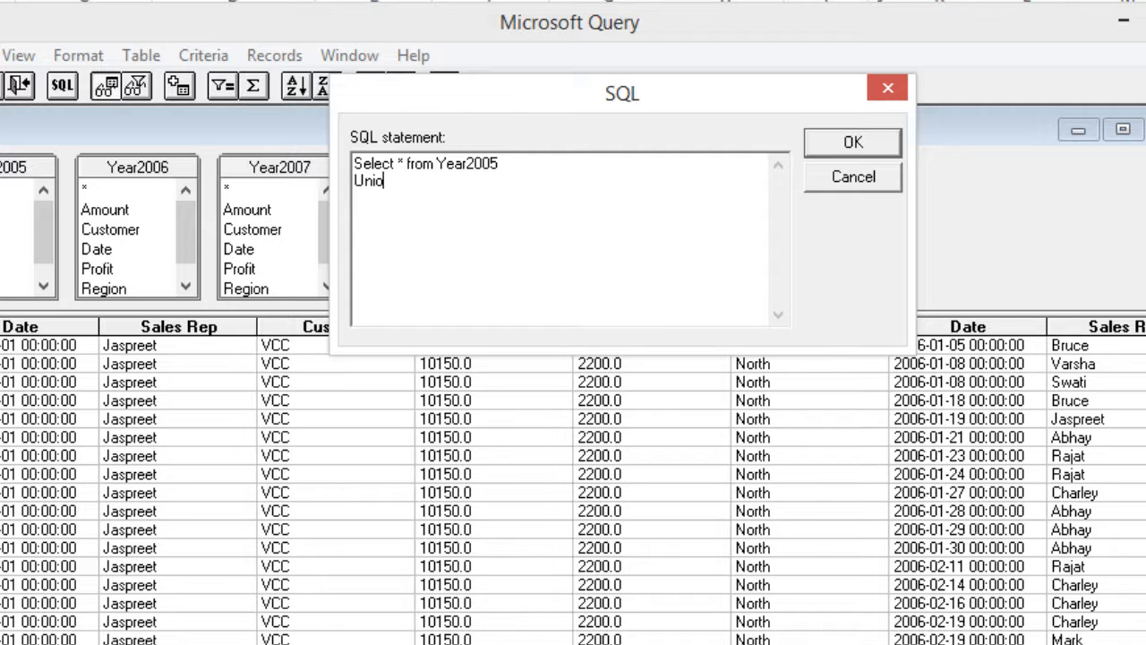
Duplicate the Select and Union all lines until there are four Select lines, without a Union all after the last one.
key(ctrl+a)
key(ctrl+c)
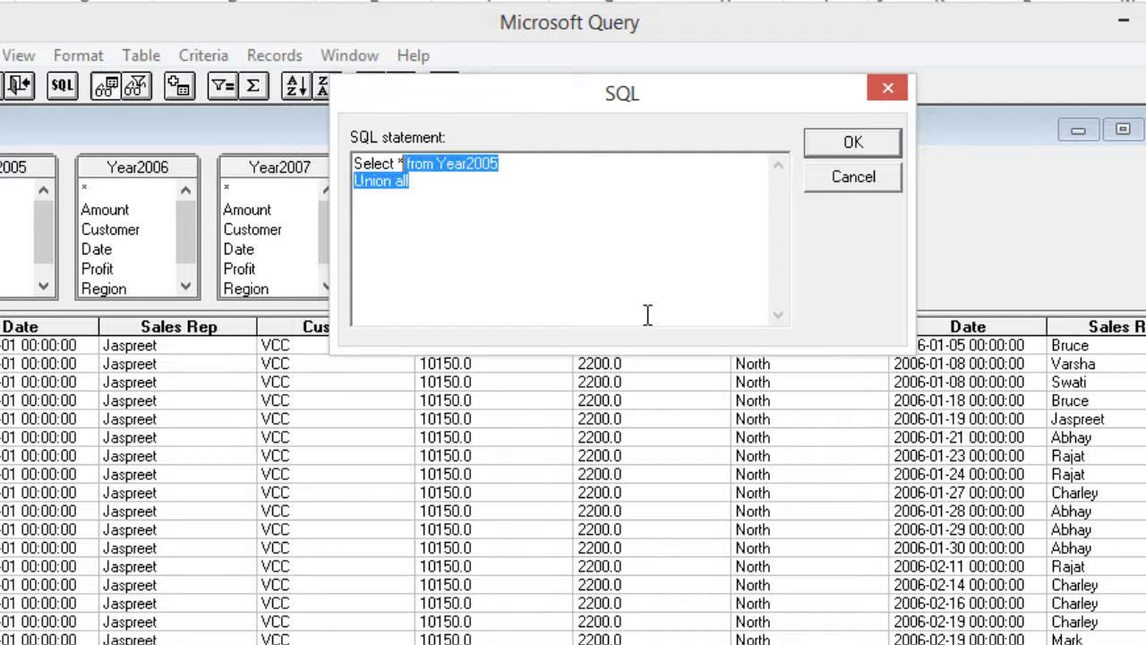
key(Home)
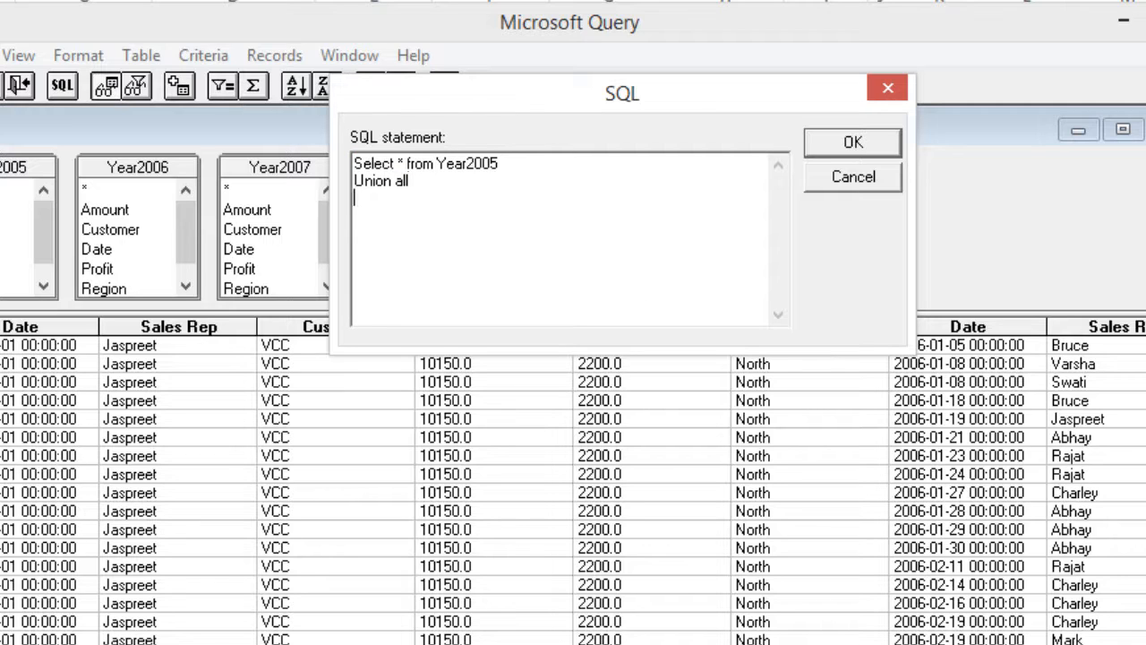
key(ctrl+v)
key(ctrl+v)
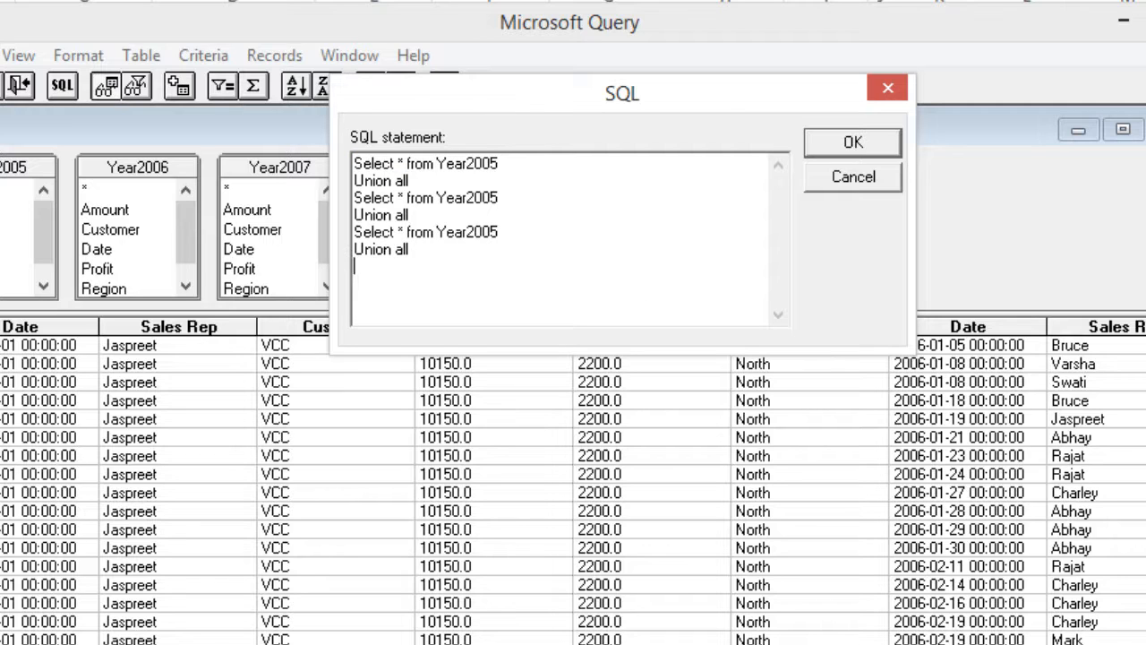
key(ctrl+v)
key(ctrl+shift+Left)
key(ctrl+shift+Left)
key(BackSpace)
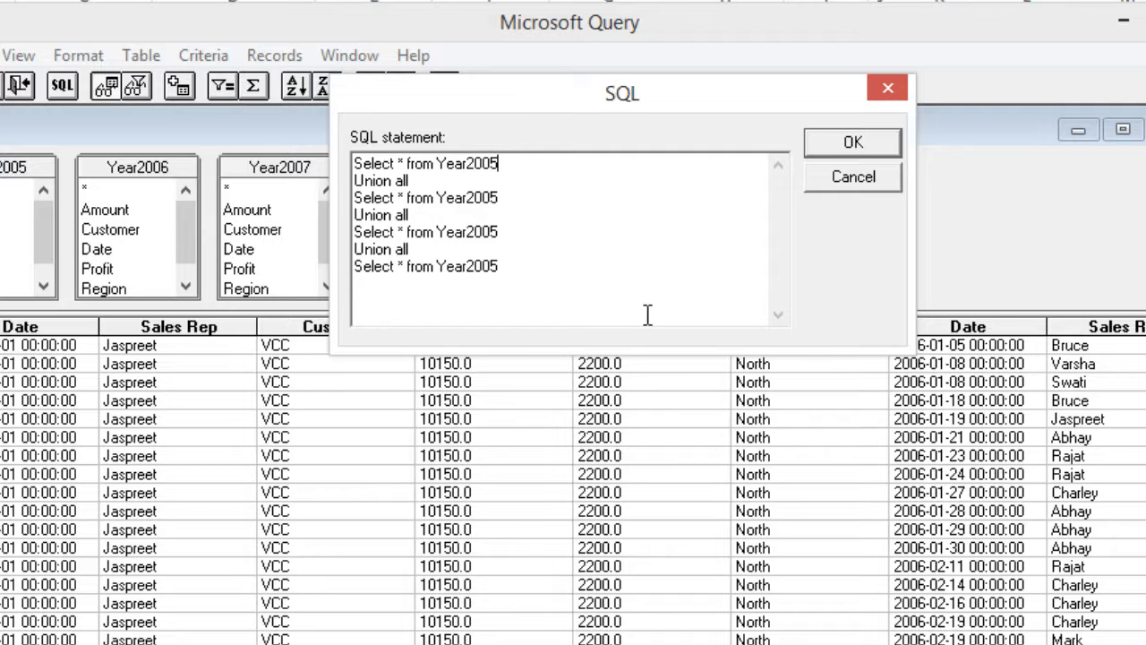
Point the repeated Select lines to the other year tables, starting with Year2006 in the second, and run the union query.
key(ctrl+Right)
key(ctrl+Right)
key(ctrl+Right)
key(BackSpace)
text(6)
click(843, 147)
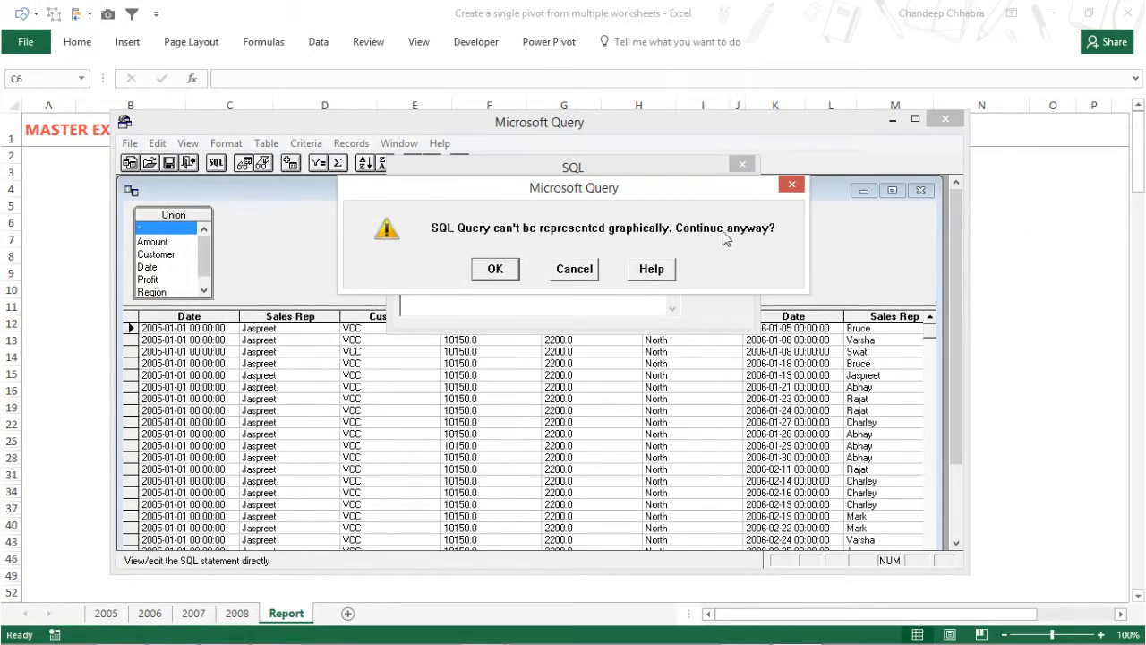
click(493, 273)
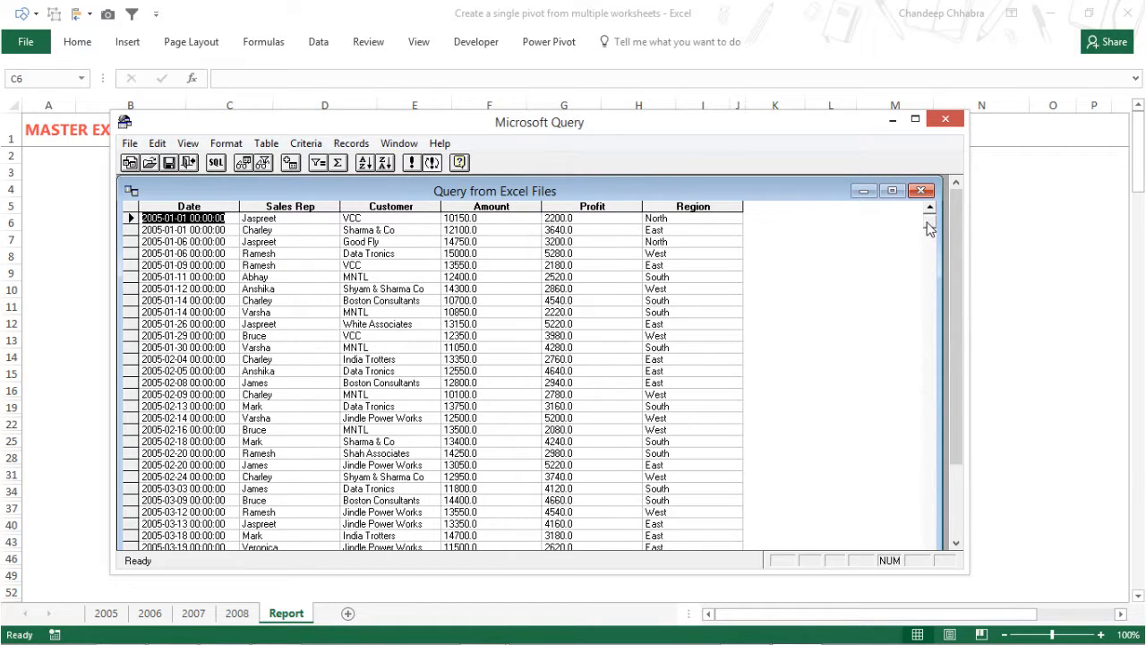
Return the union query's data to Excel as a PivotTable Report at cell C6 of the existing Report sheet.
drag(928, 222, 949, 190)
click(130, 143)
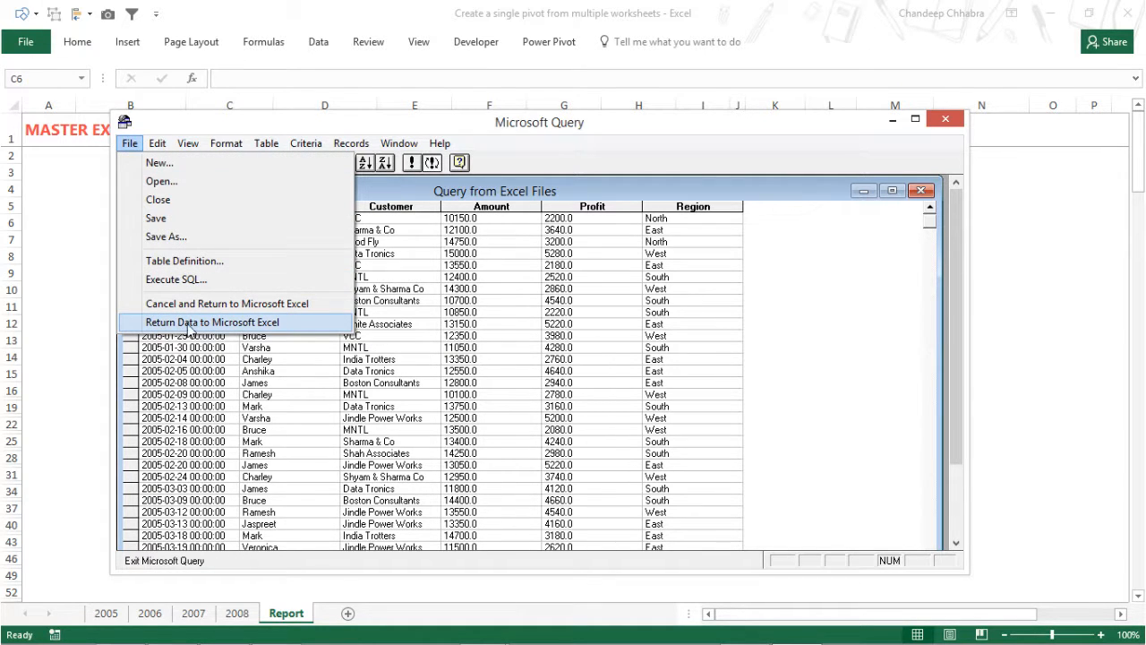
click(273, 328)
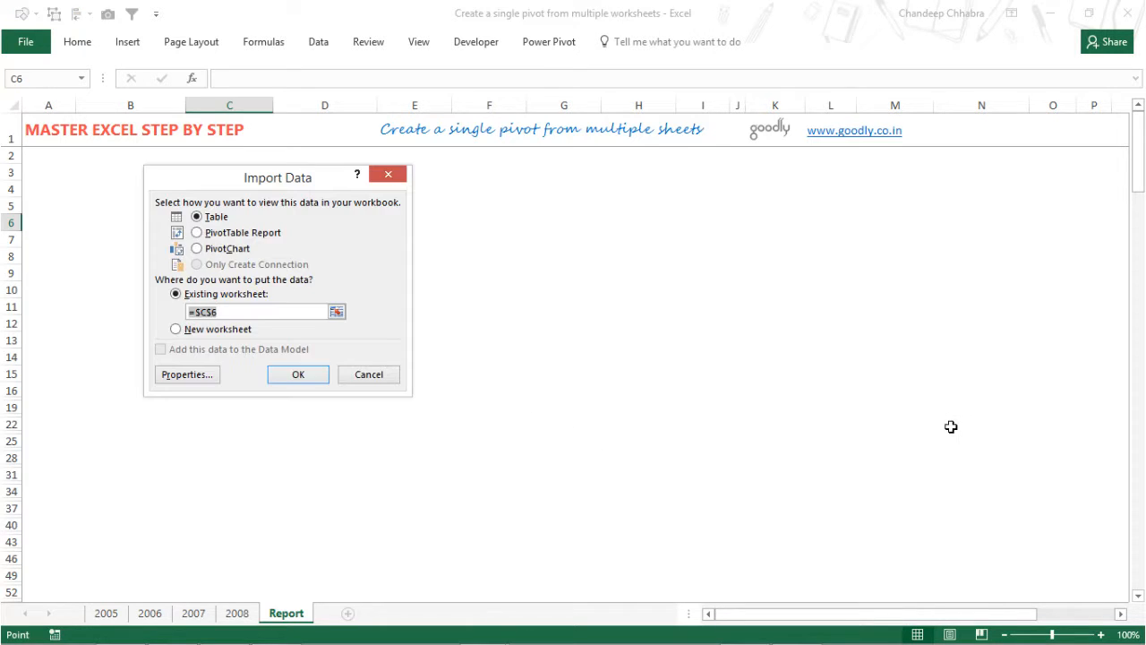
click(222, 233)
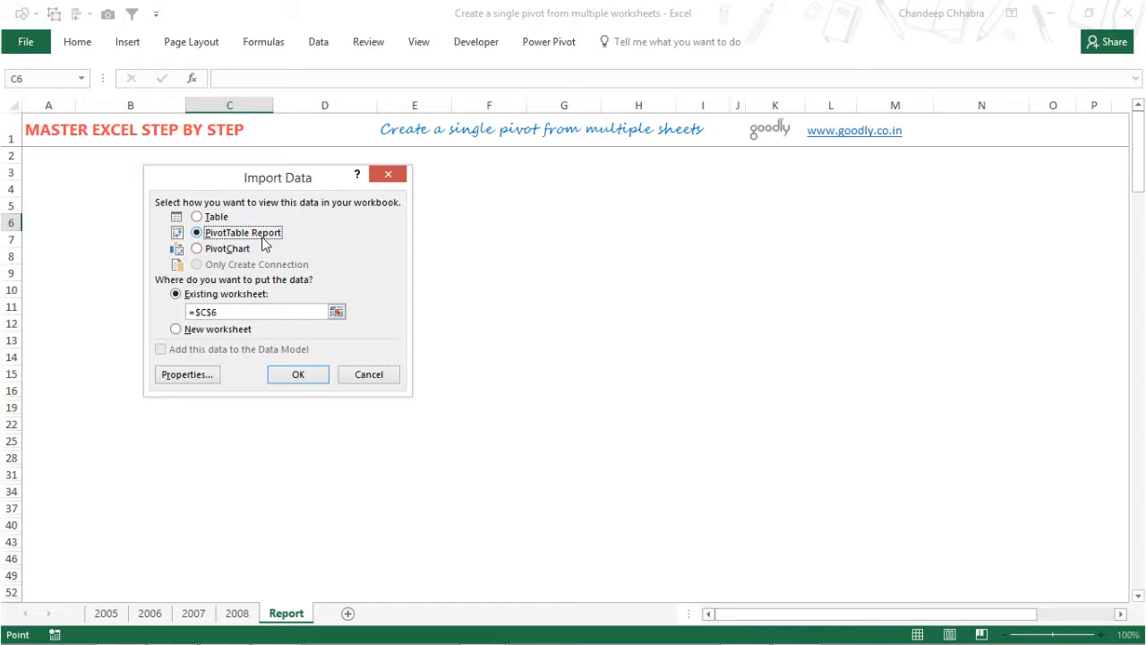
click(299, 374)
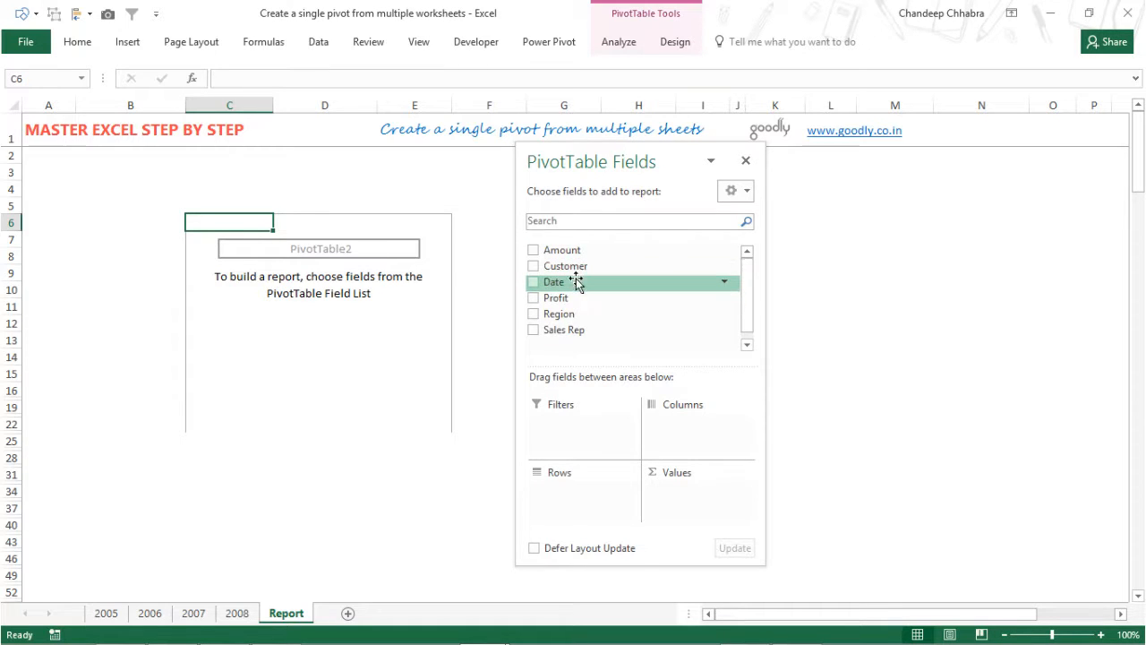
Build the pivot table with Customer in rows and Sum of Amount and Count of Sales Rep as values, then move the field list clear of it.
drag(603, 272, 582, 504)
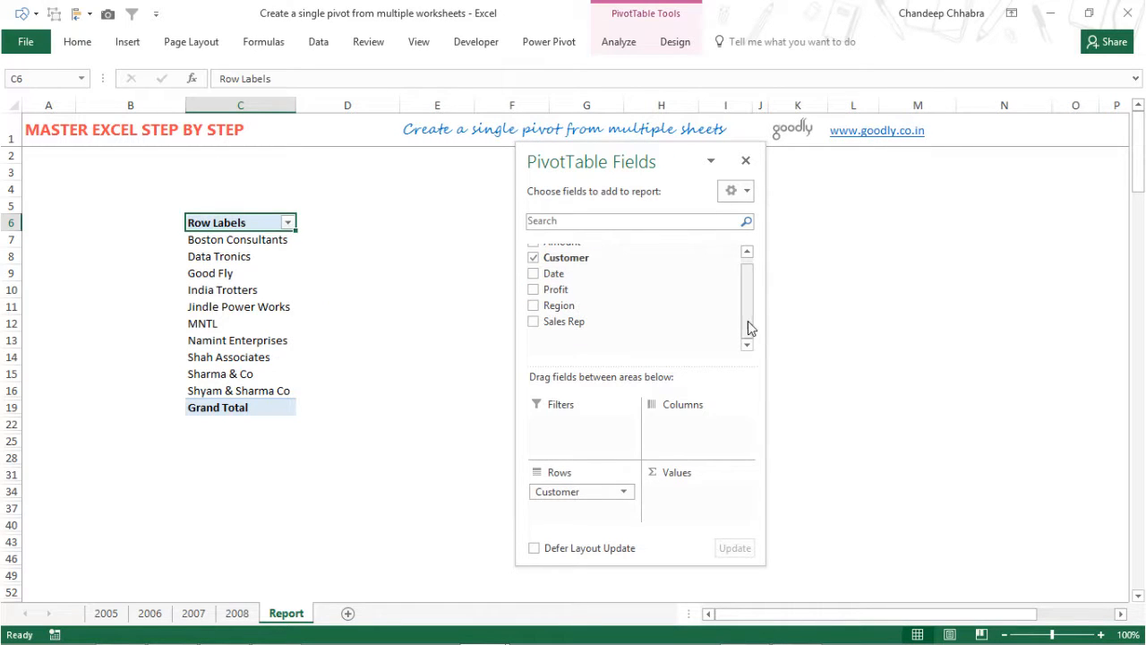
scroll(668, 269, up, 1)
drag(618, 250, 703, 507)
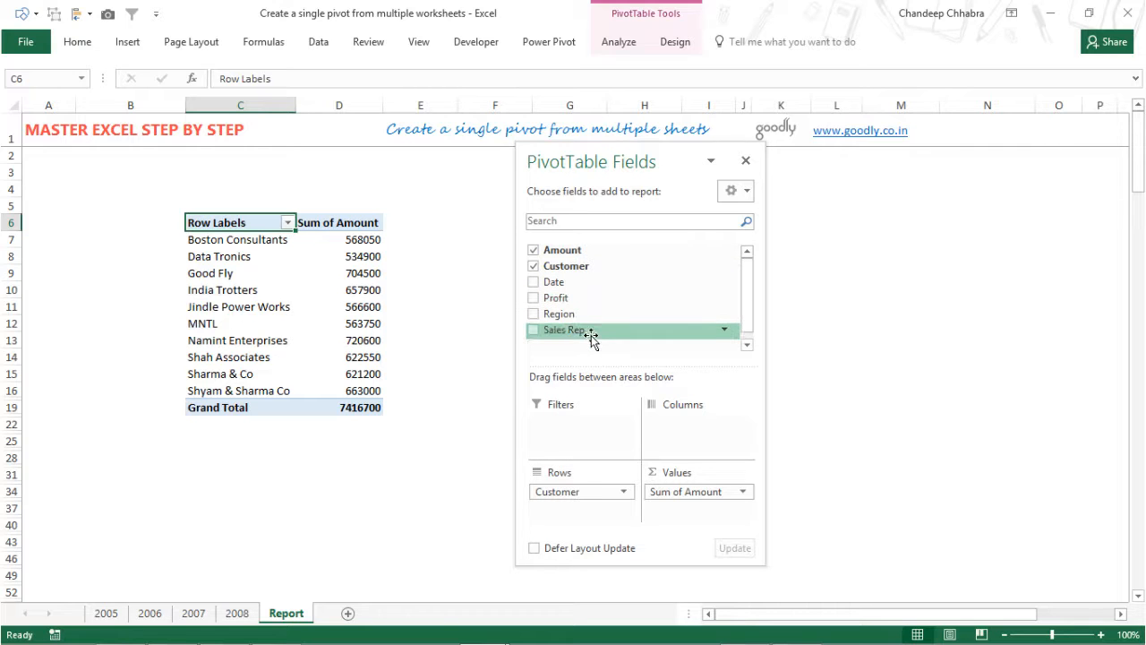
drag(592, 341, 693, 514)
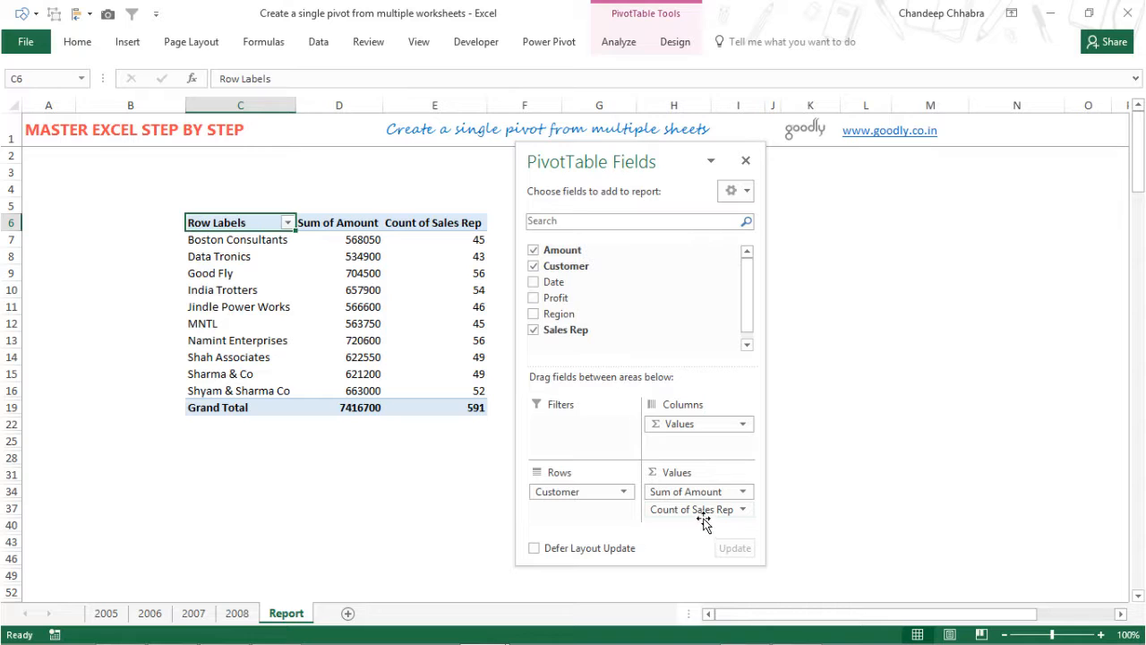
drag(606, 171, 756, 164)
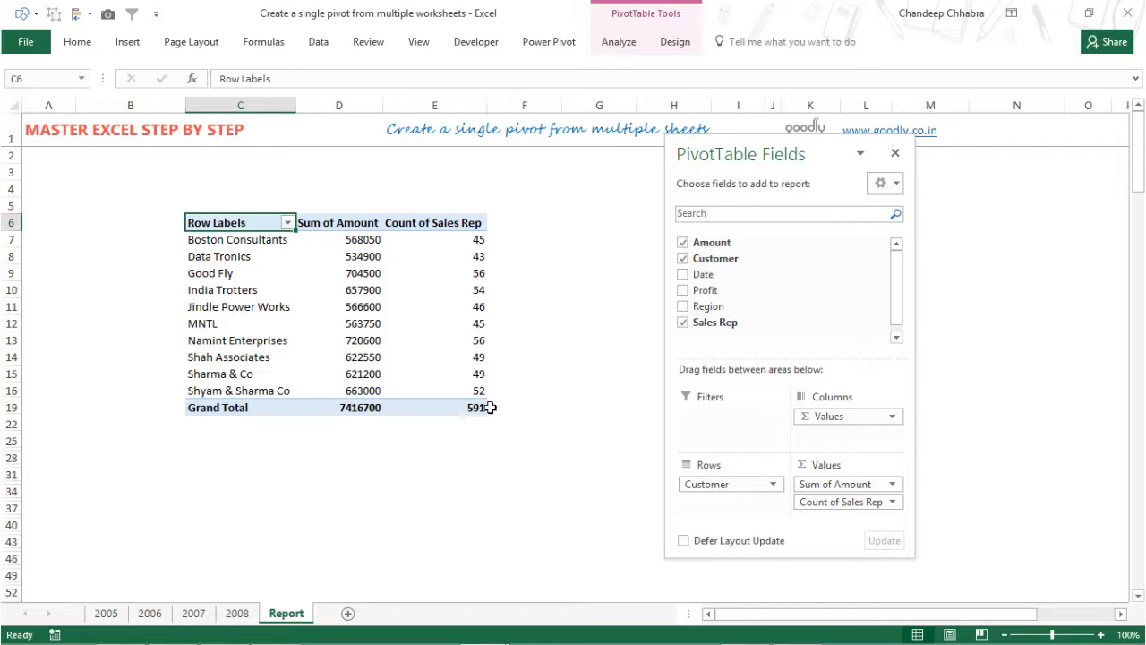
Check the count of selected dates on the 2005 sheet and enter 142 in cell G5 of the Report sheet.
click(106, 612)
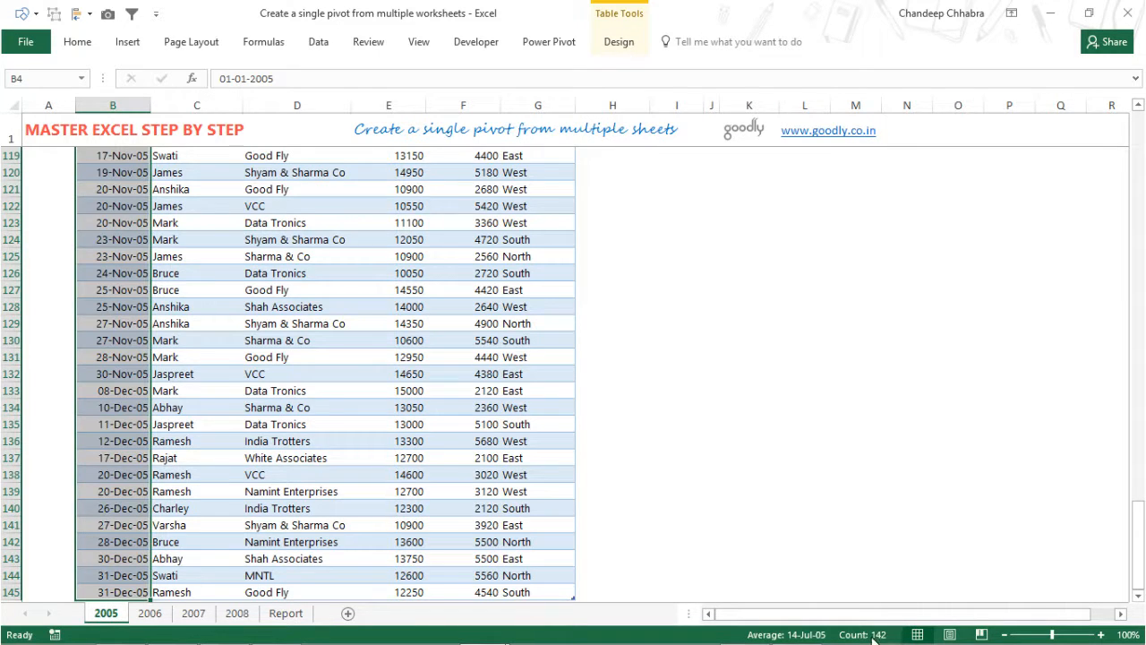
click(300, 614)
click(595, 215)
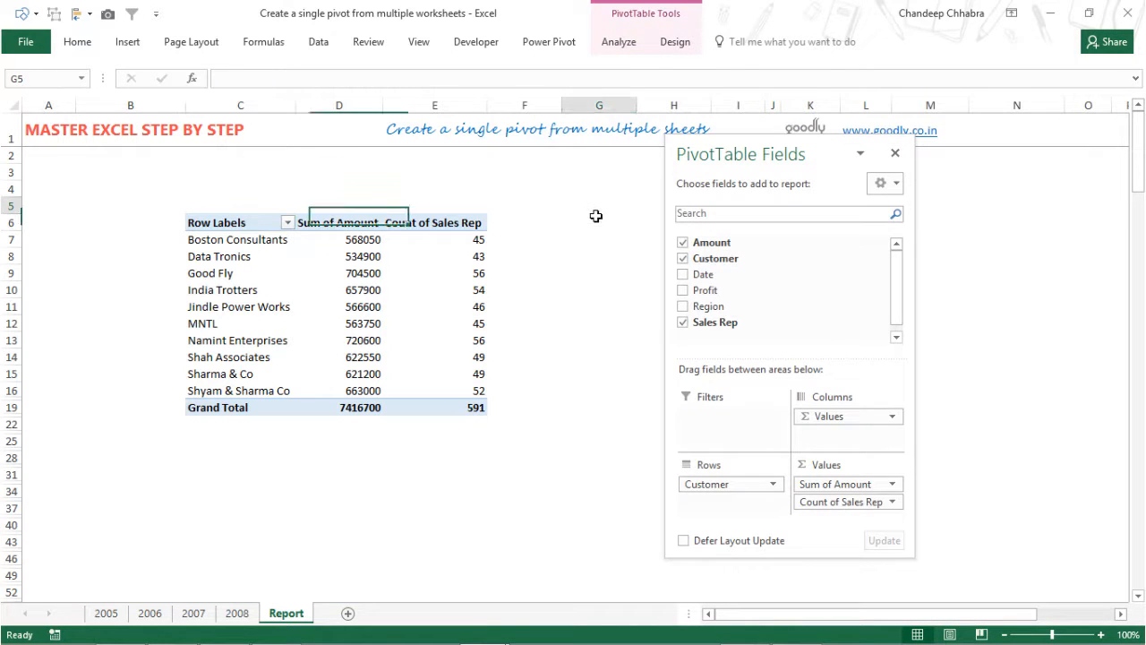
text(591)
key(Return)
Check the count of selected dates on the 2006 sheet and enter 133 in cell G6 of the Report sheet.
key(ctrl+Page_Up)
key(ctrl+Page_Up)
key(ctrl+Page_Up)
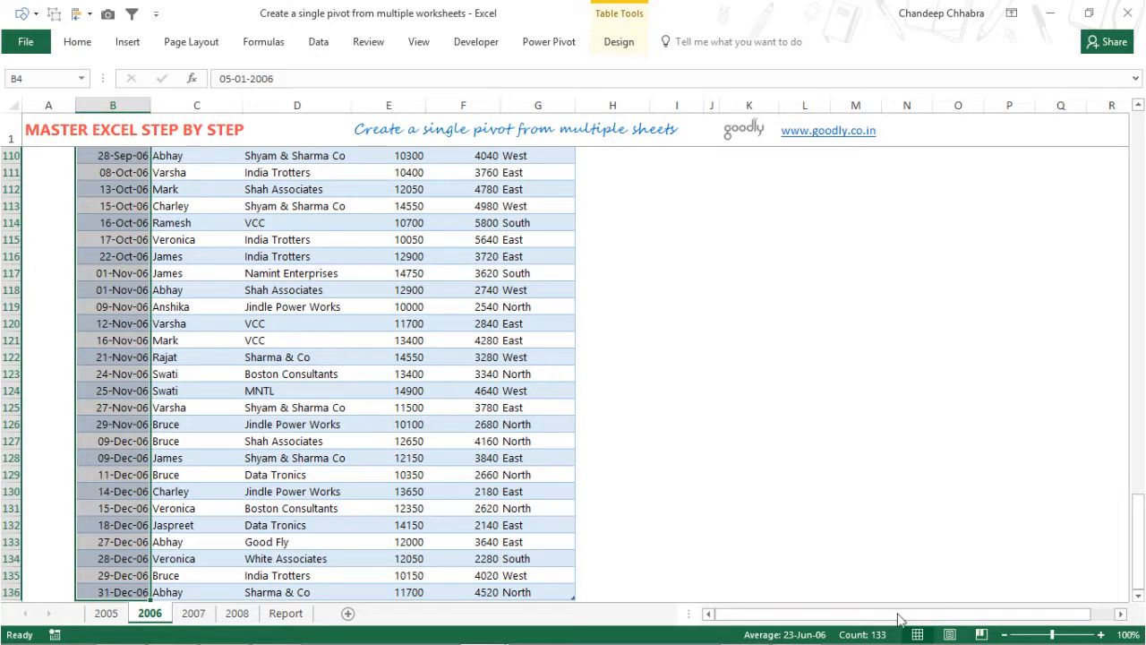
key(ctrl+c)
key(ctrl+Page_Down)
key(ctrl+Page_Down)
key(ctrl+Page_Down)
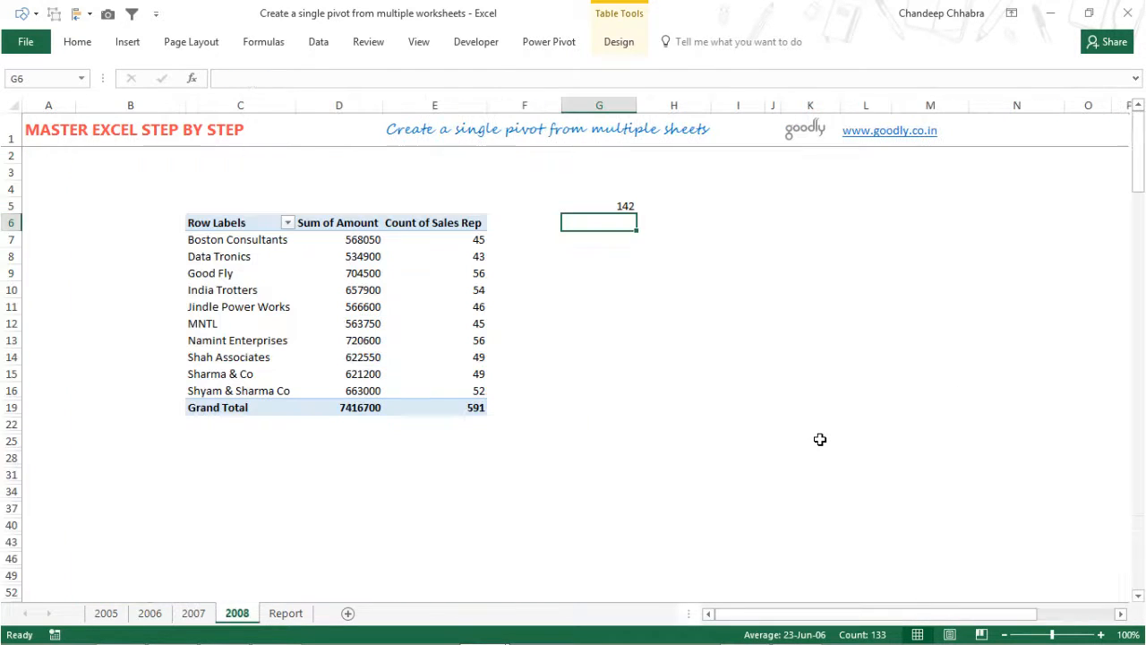
text(133)
key(Return)
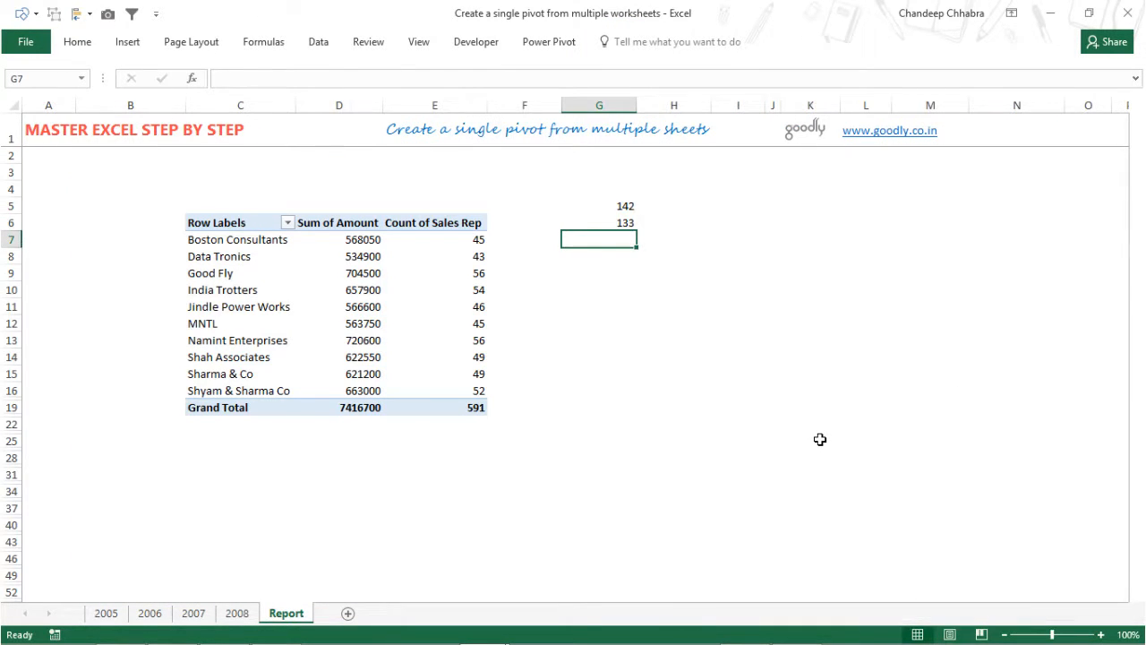
Check the count of selected dates on the 2007 sheet and enter 152 in cell G7 of the Report sheet.
key(ctrl+Page_Up)
key(ctrl+Page_Up)
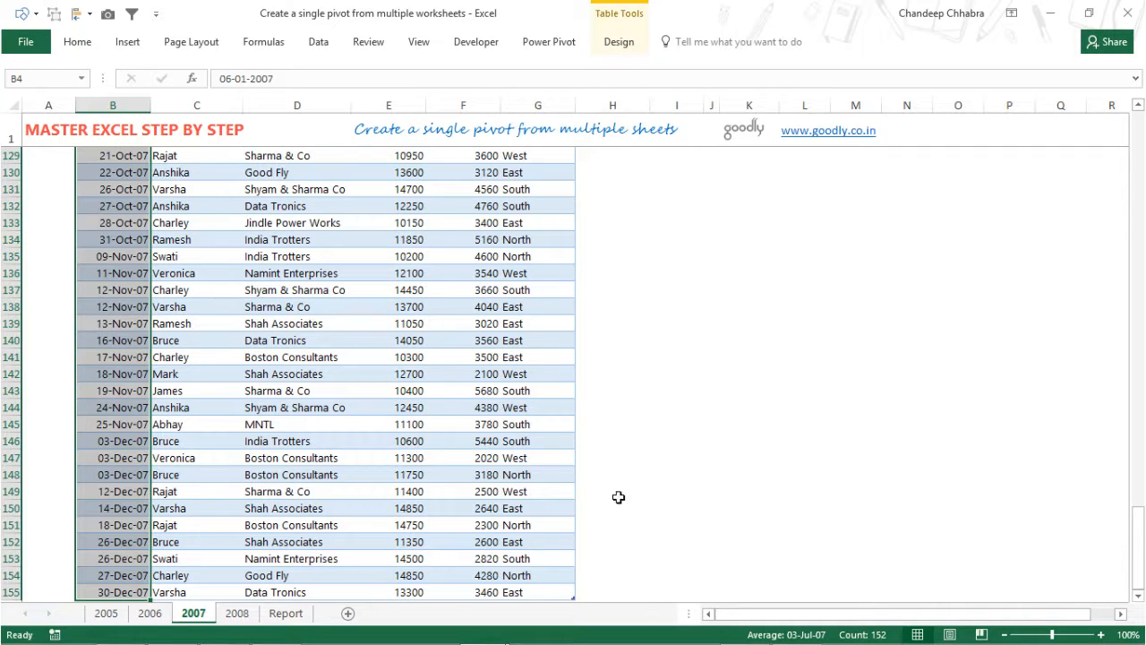
key(ctrl+Page_Down)
key(ctrl+Page_Down)
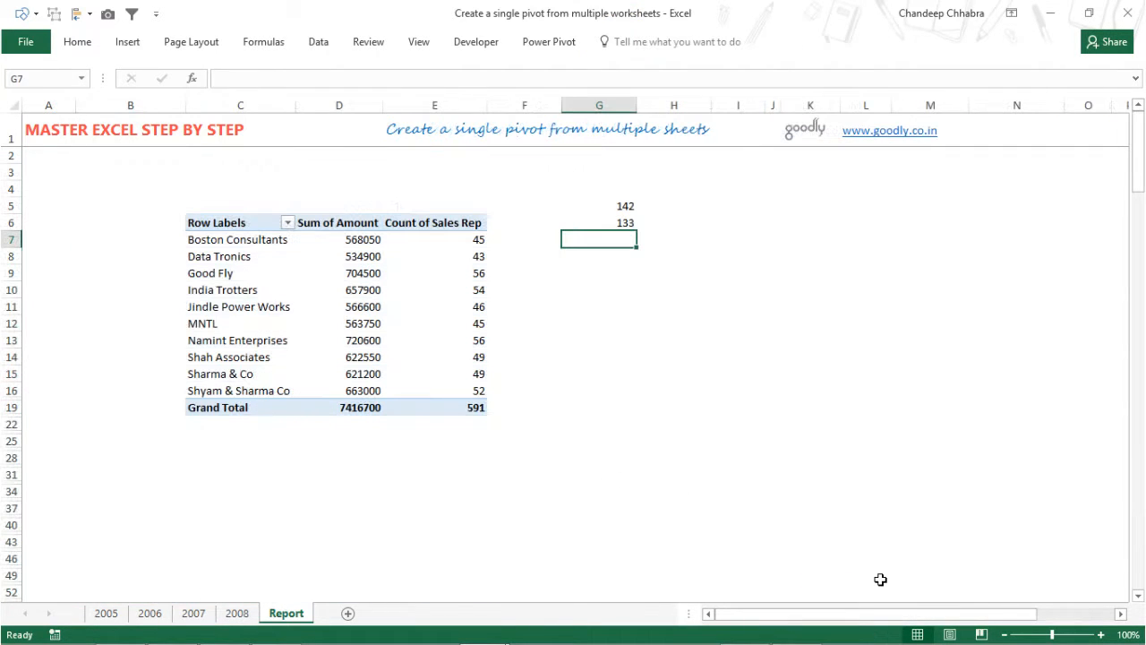
text(152)
key(Return)
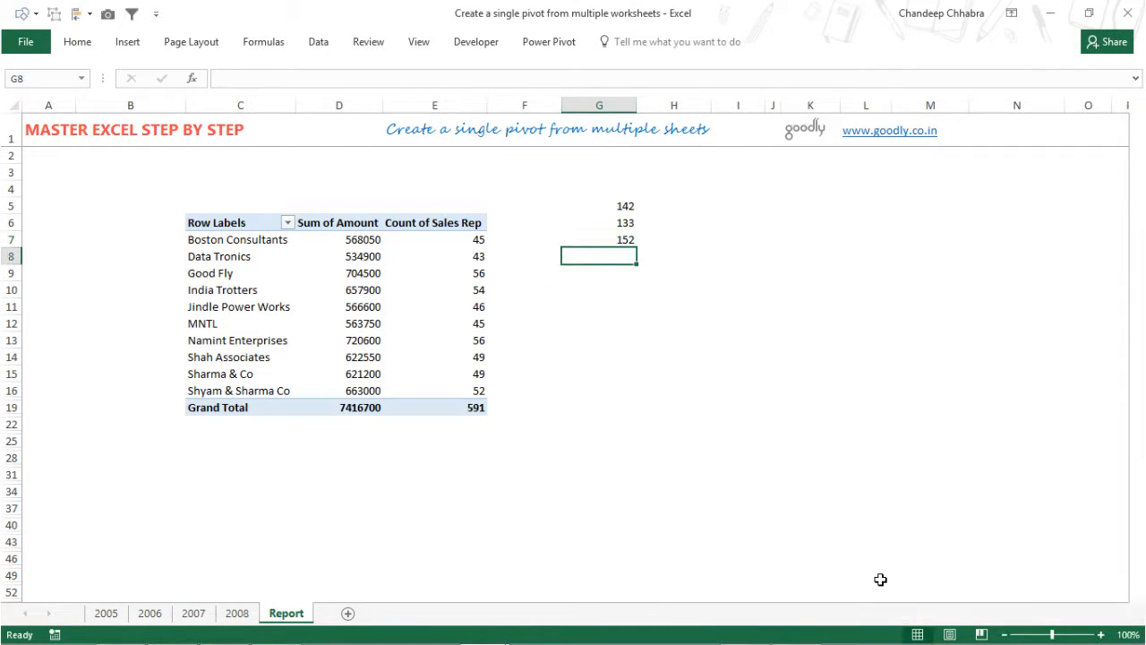
Enter the 2008 sheet's record count, 164, in cell G8 of the Report sheet and sum G5:G8 in G9.
key(ctrl+Page_Up)
key(ctrl+Page_Down)
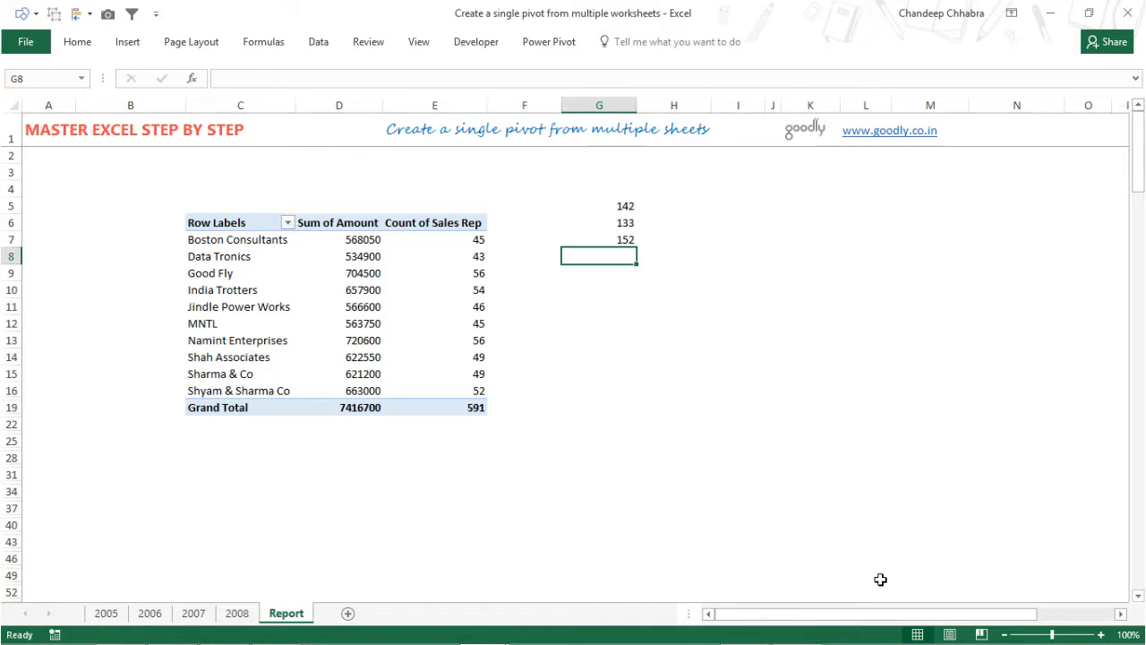
text(164)
key(Return)
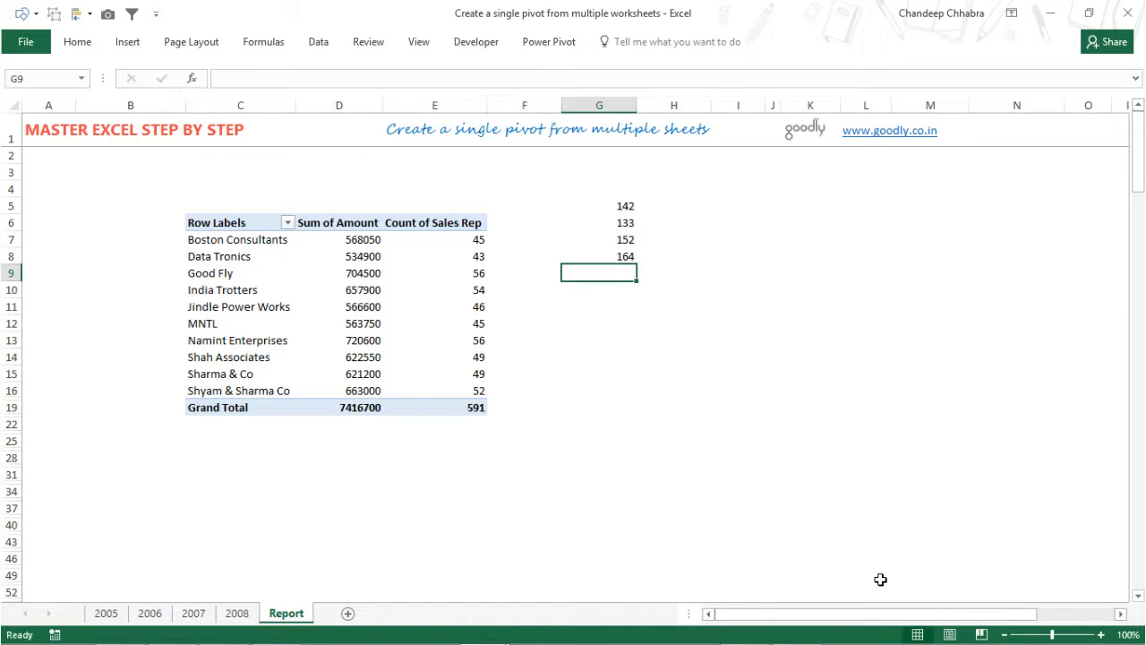
key(alt+equal)
key(Return)
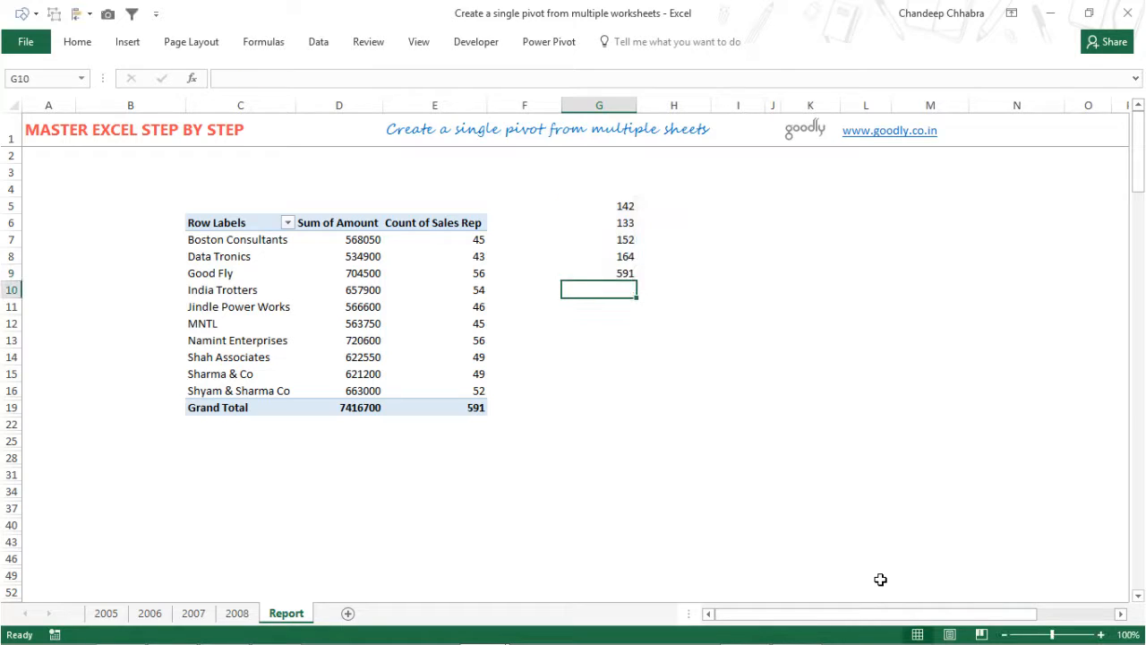
Clear the check counts and their sum from cells G5:G9 on the Report sheet.
key(Up)
key(shift+Up)
key(shift+Up)
key(shift+Up)
key(shift+Up)
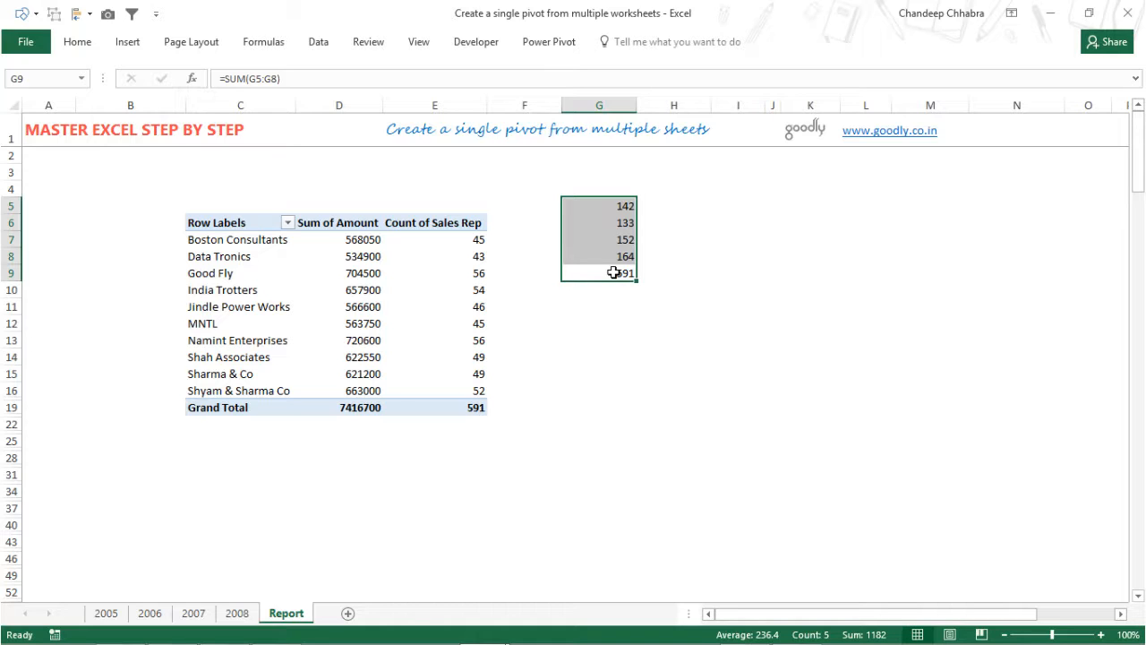
key(Delete)
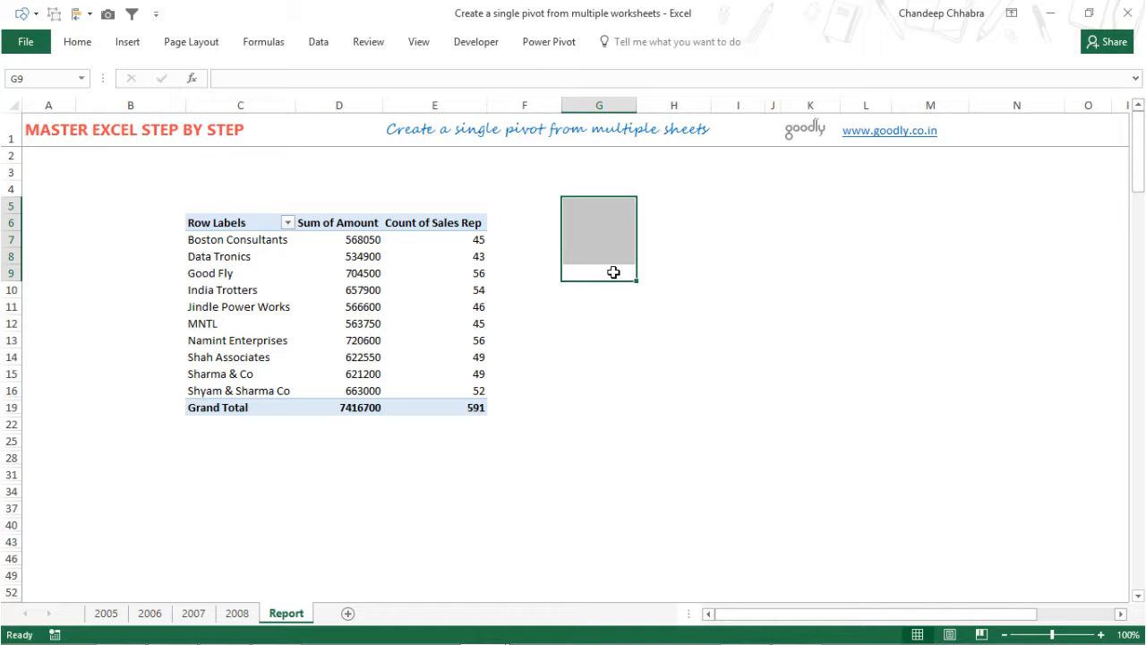
Start a new record in row 169 below the 2008 table, entering the date 31 Dec 2008 and the sales rep's name from the row above.
key(ctrl+Page_Up)
key(ctrl+Up)
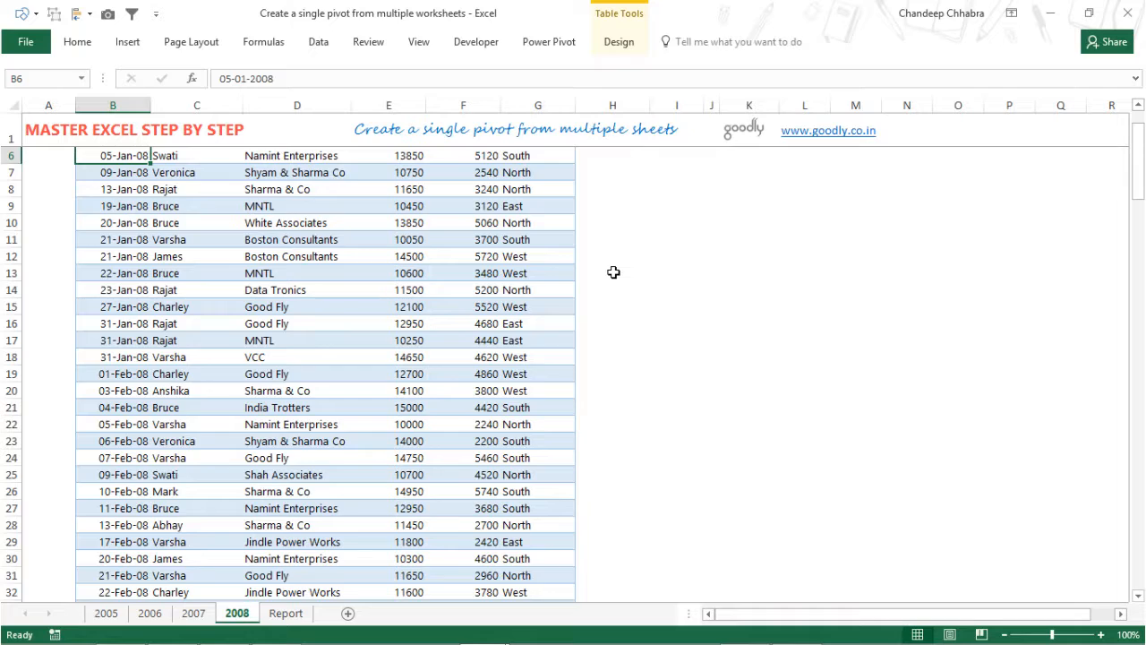
key(ctrl+Down)
key(Down)
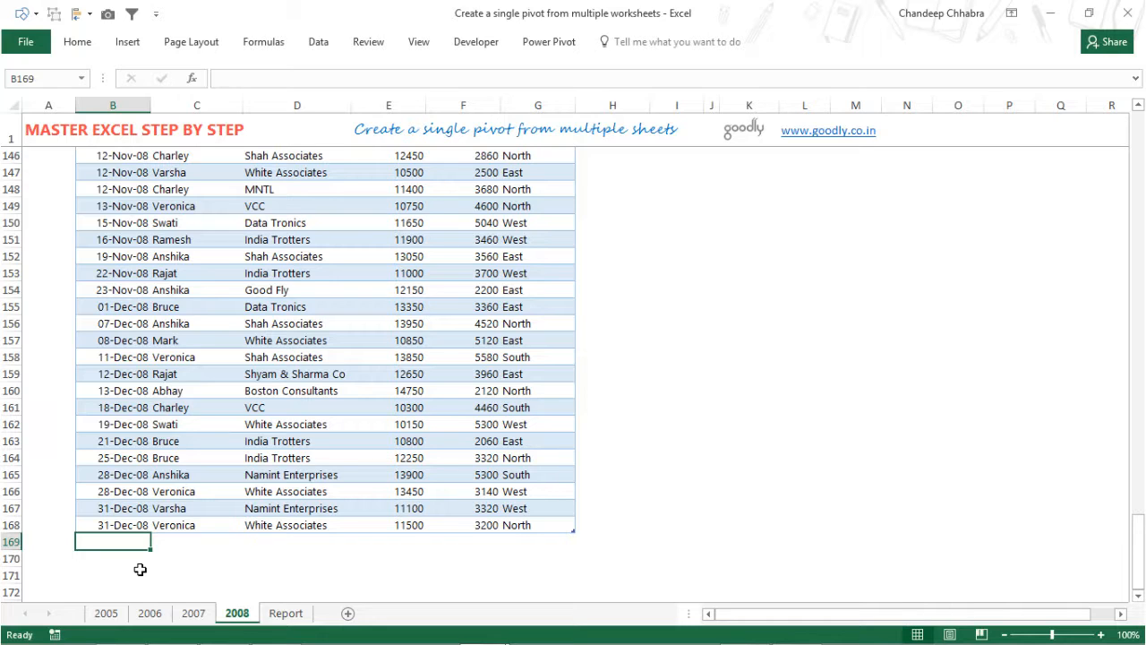
text(31)
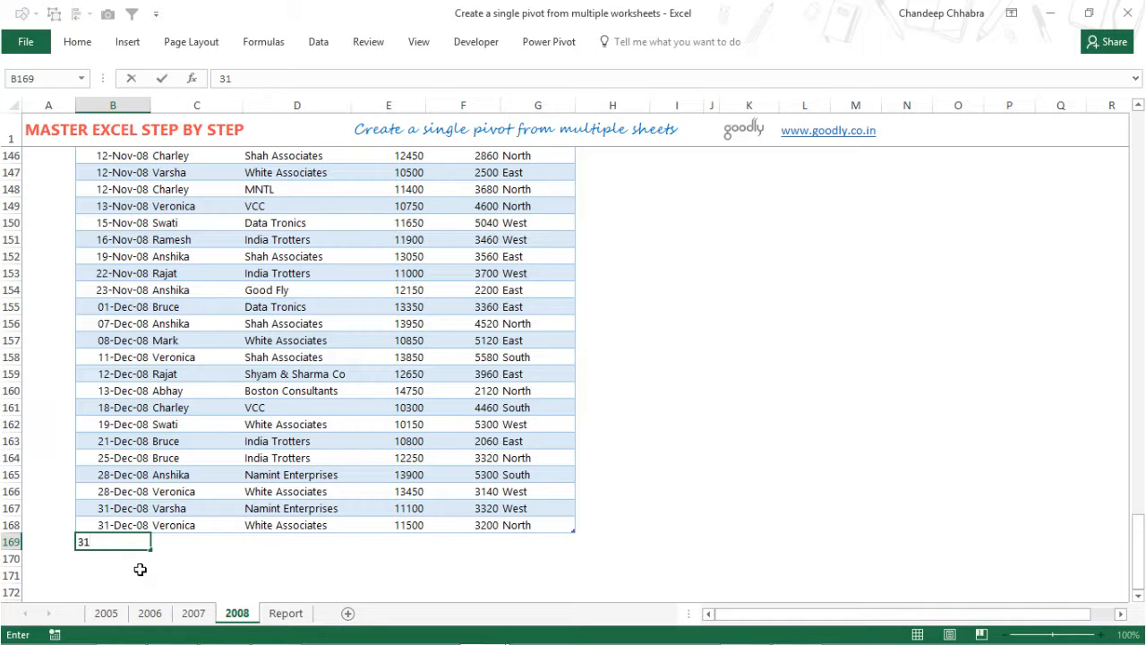
text( Dec 2008)
key(Tab)
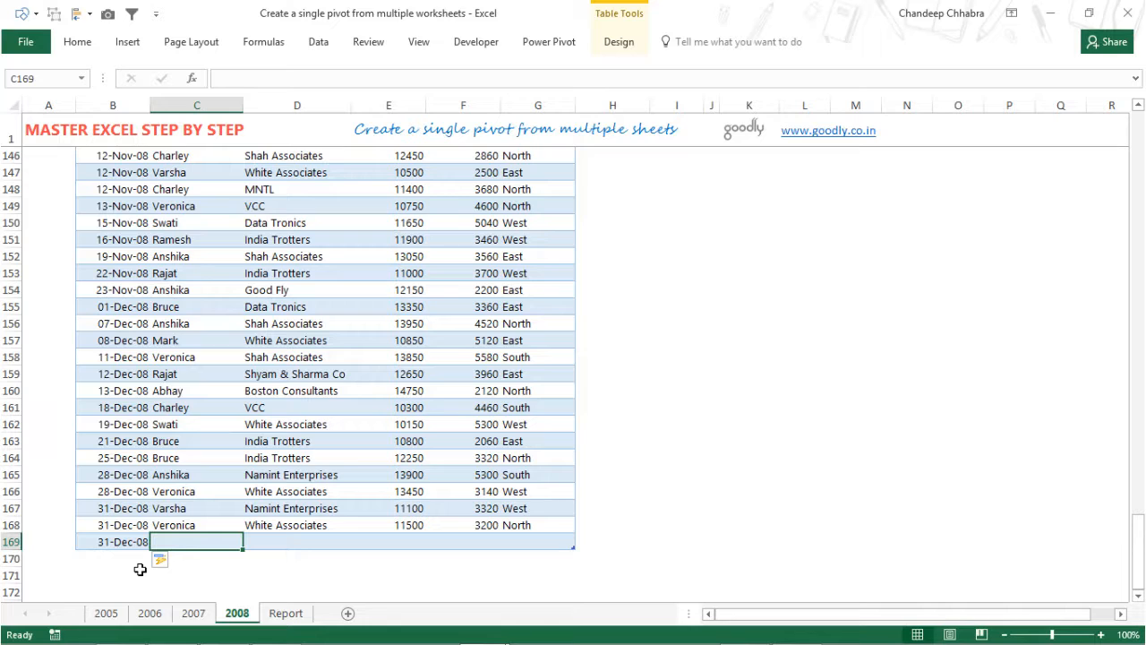
text(Veronica)
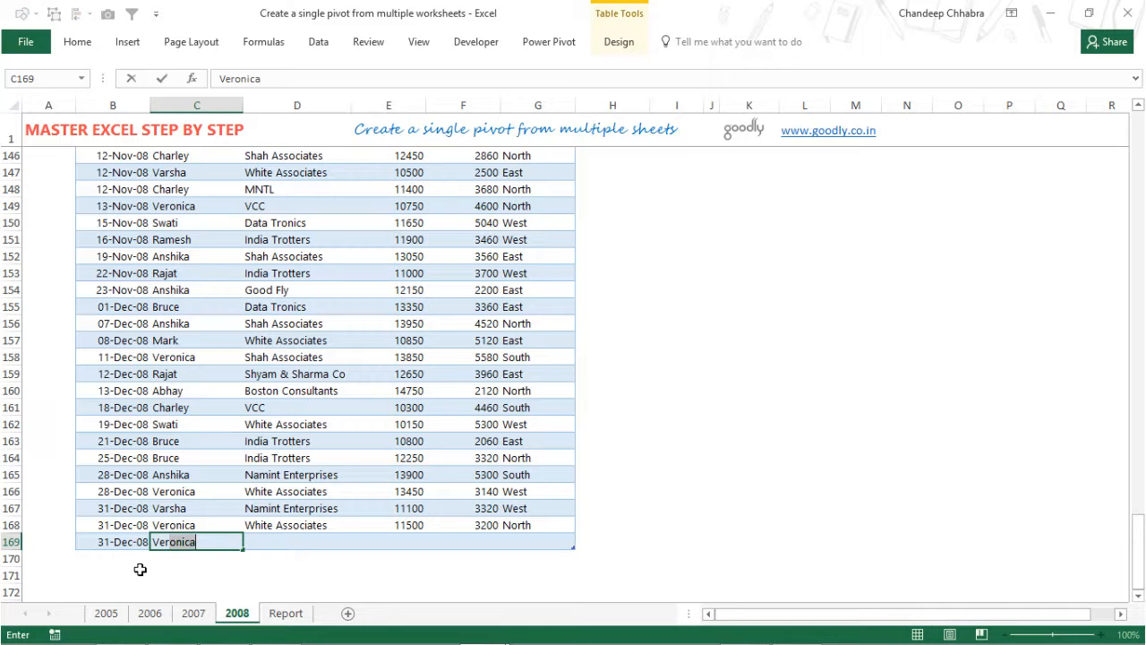
key(Tab)
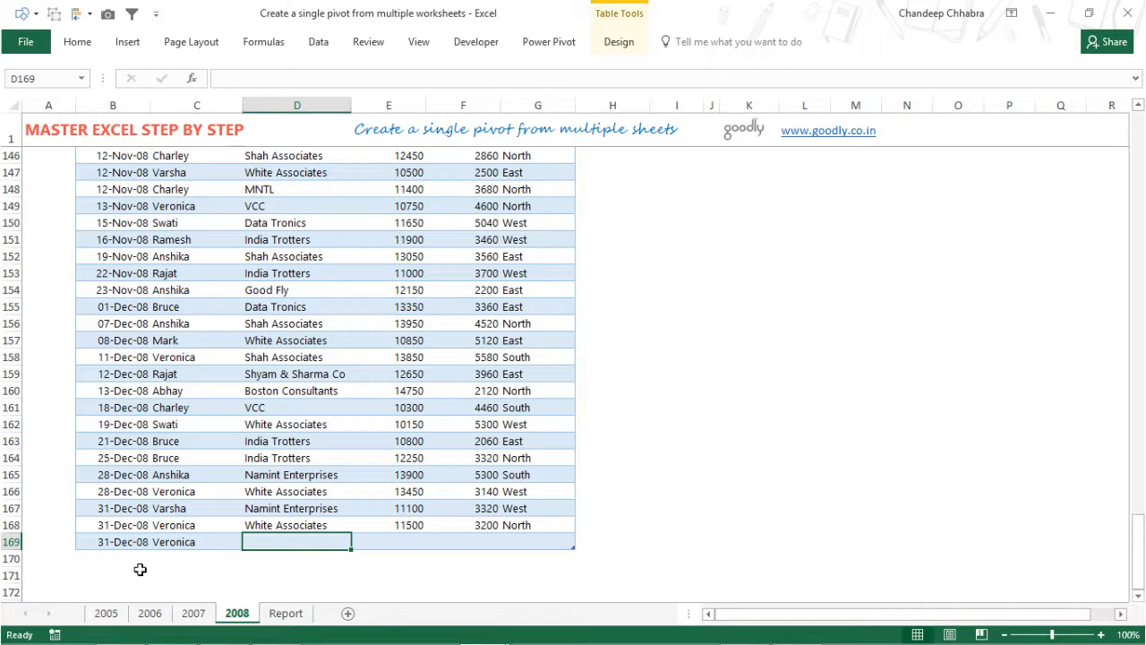
Complete the new record in row 169 with customer White Associates, amount 12000, profit 3500 and region East.
text(White Associates)
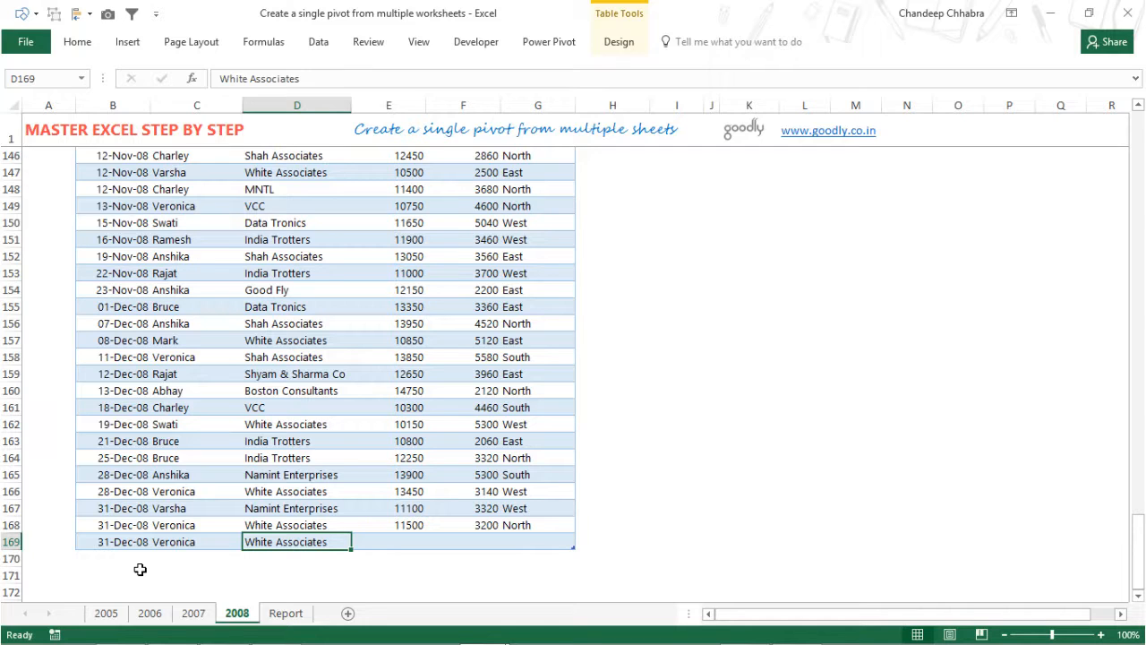
key(Tab)
text(1200)
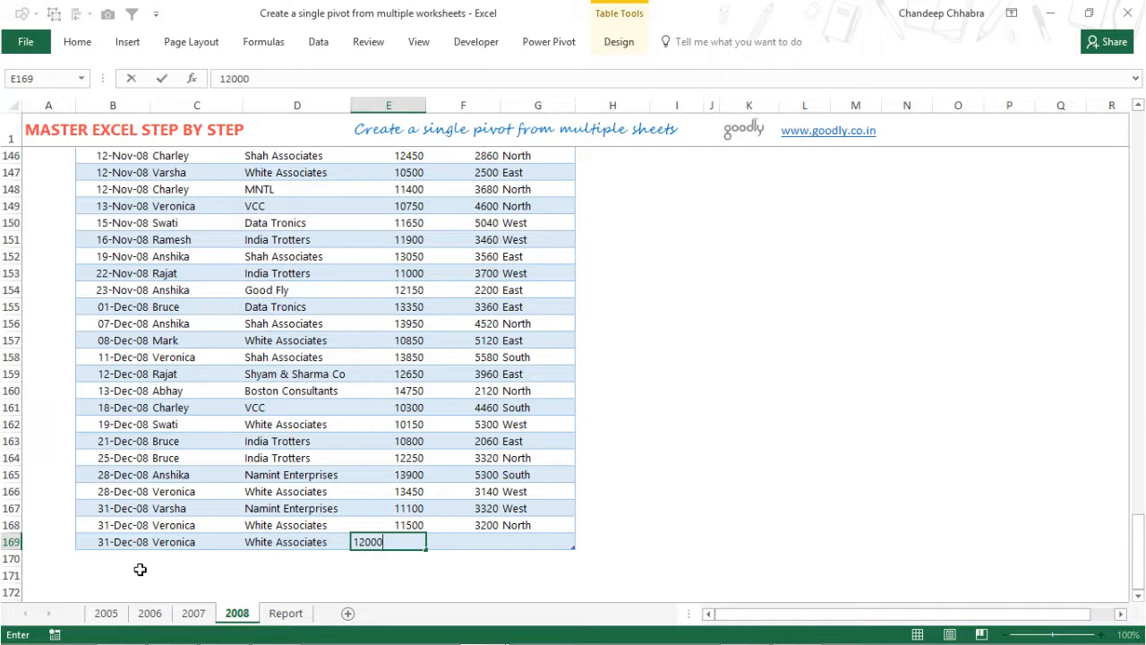
text(0)
key(Tab)
text(35000)
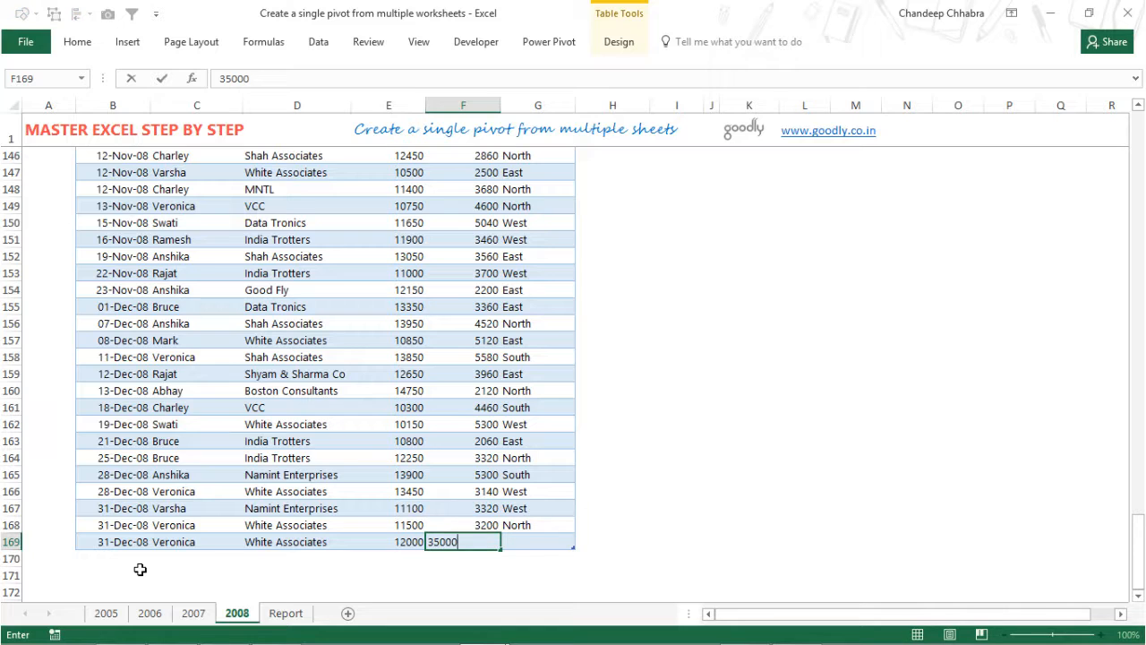
key(Tab)
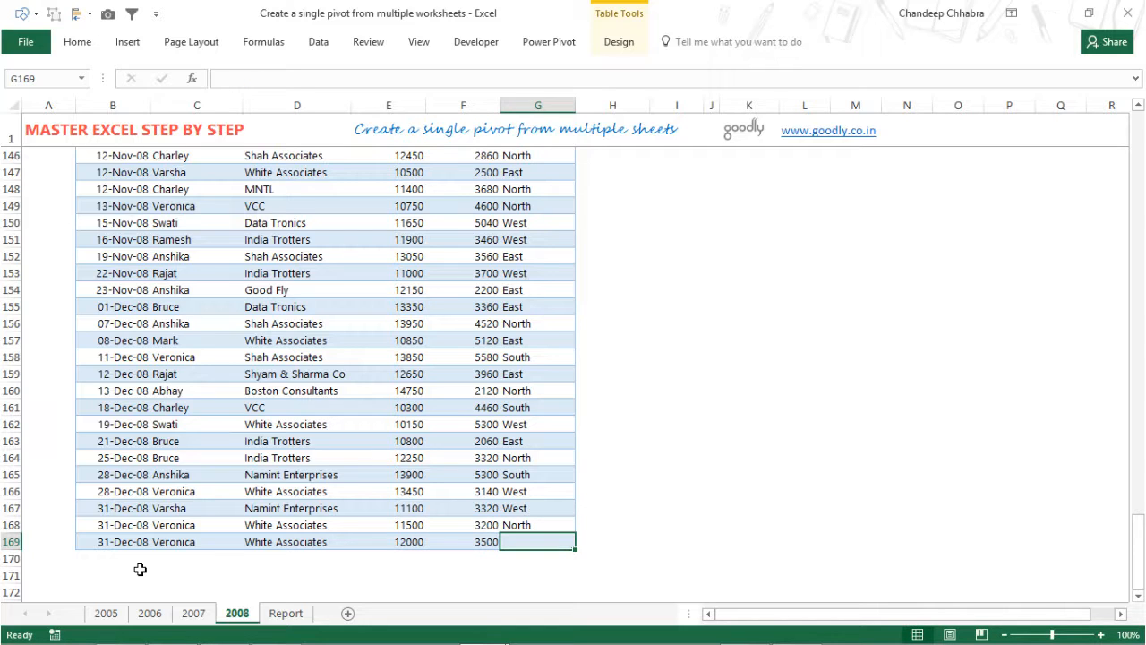
text(East)
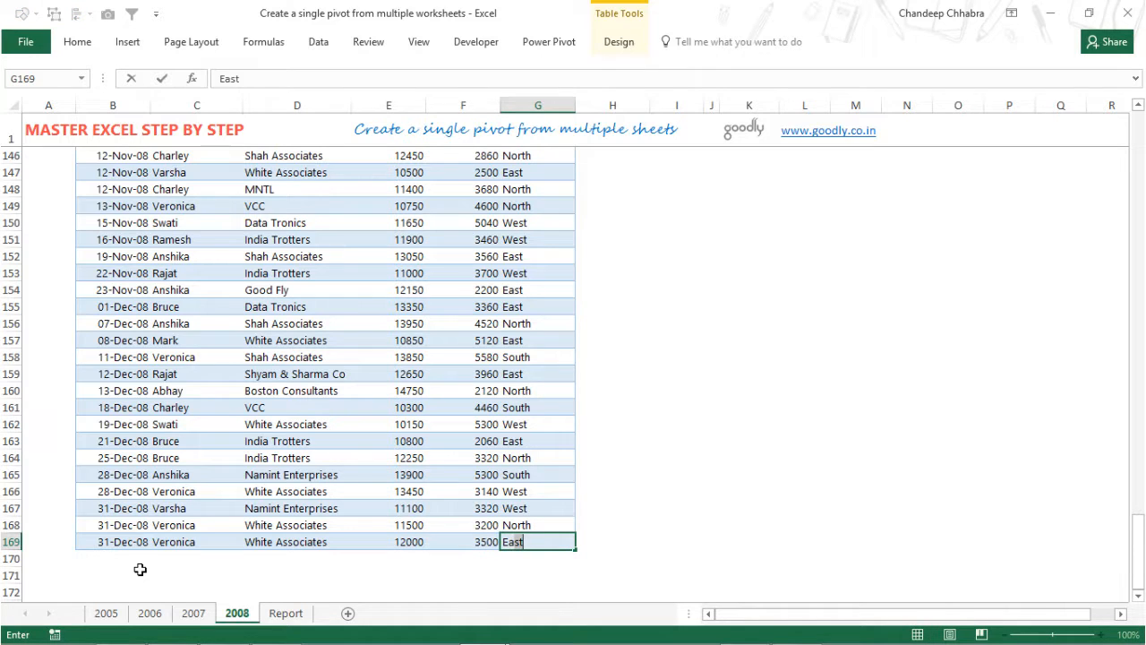
key(Return)
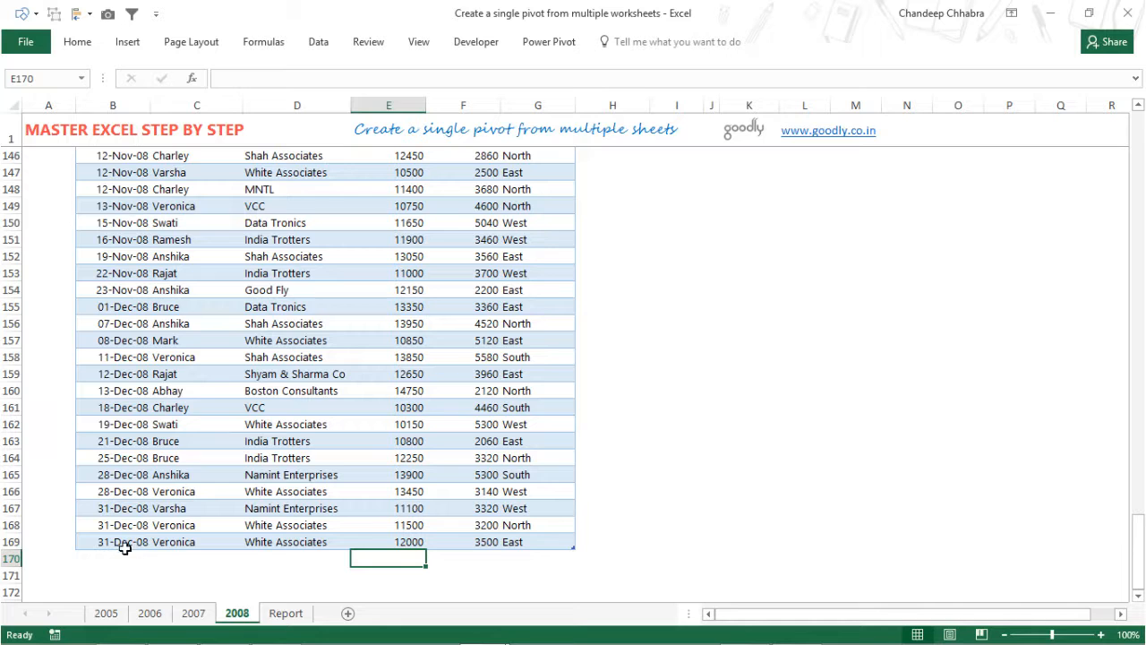
Replace Customer with Sales Rep as the row field of the pivot table on the Report sheet.
click(285, 612)
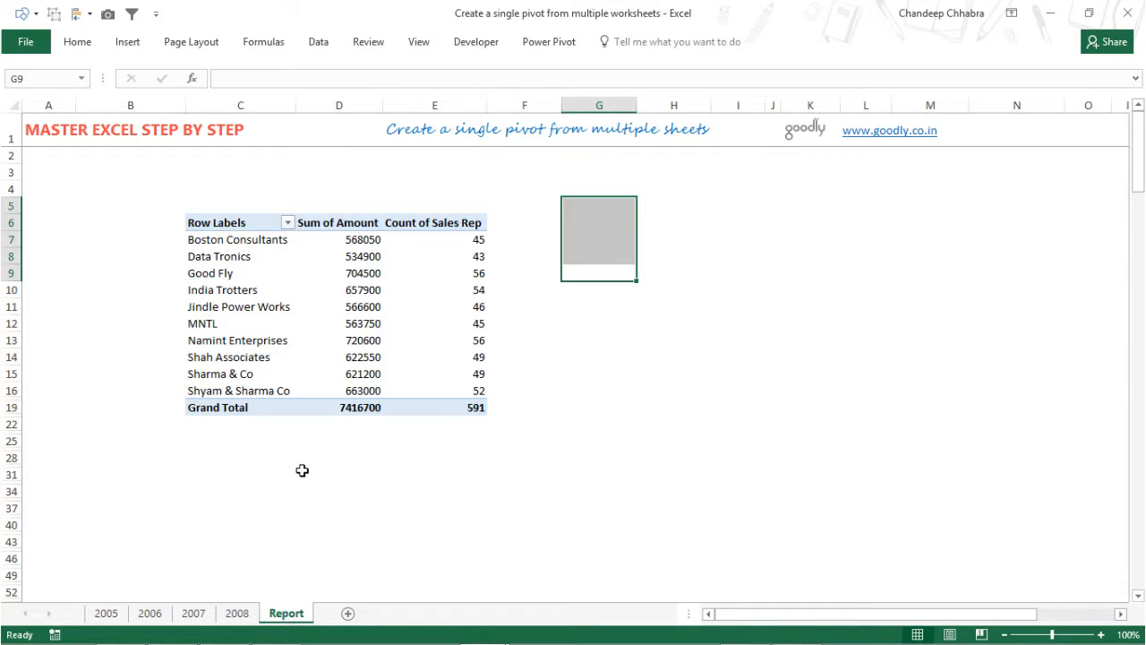
click(432, 340)
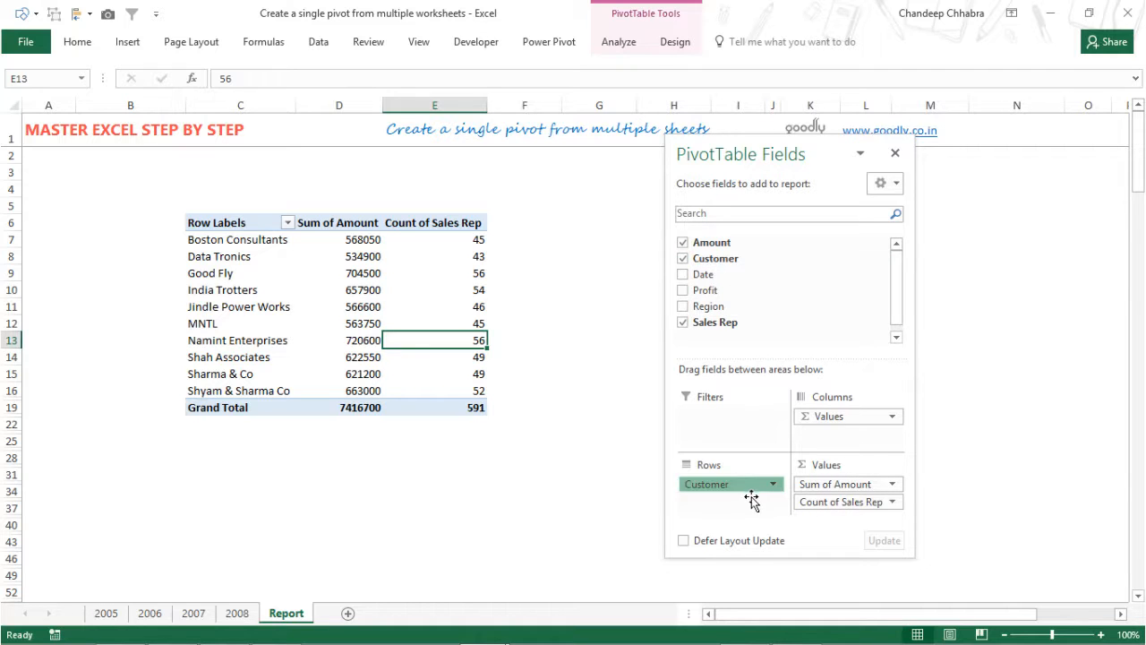
drag(856, 504, 722, 498)
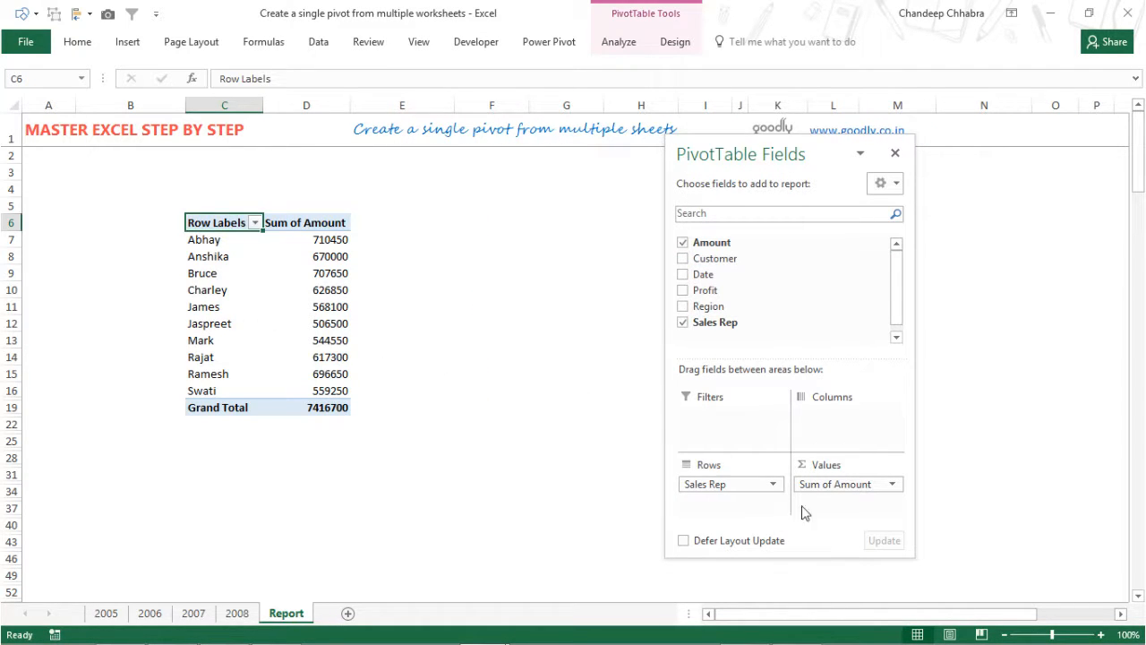
Remove Sum of Amount from the pivot table's values and add Count of Sales Rep instead.
click(892, 485)
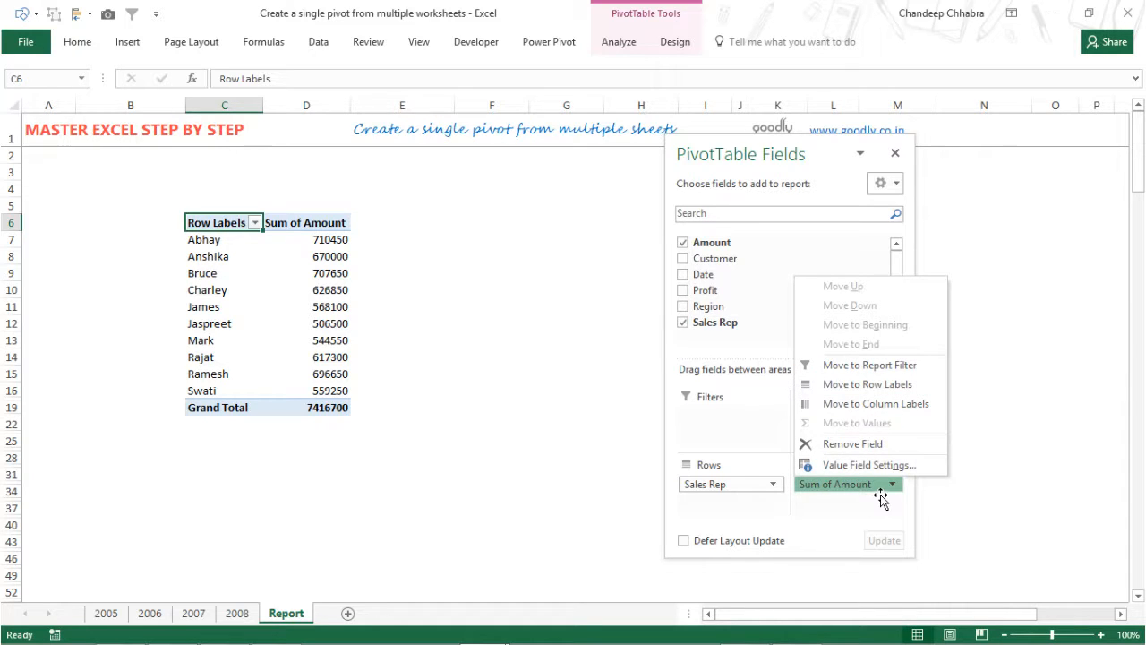
click(860, 490)
drag(859, 488, 1062, 449)
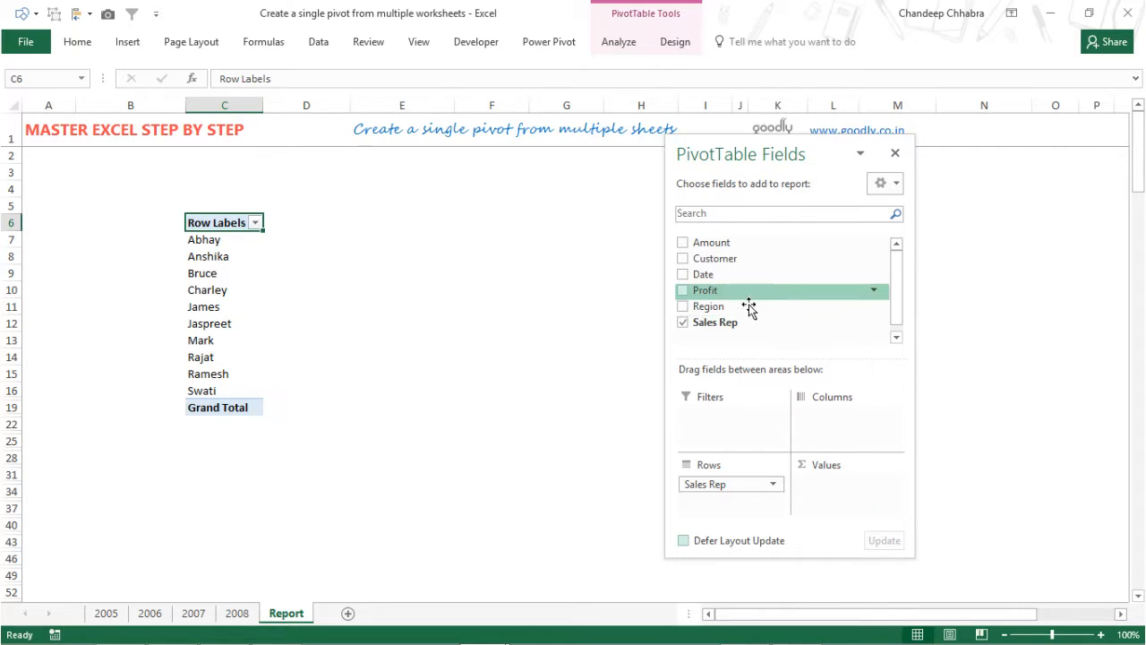
drag(745, 322, 895, 514)
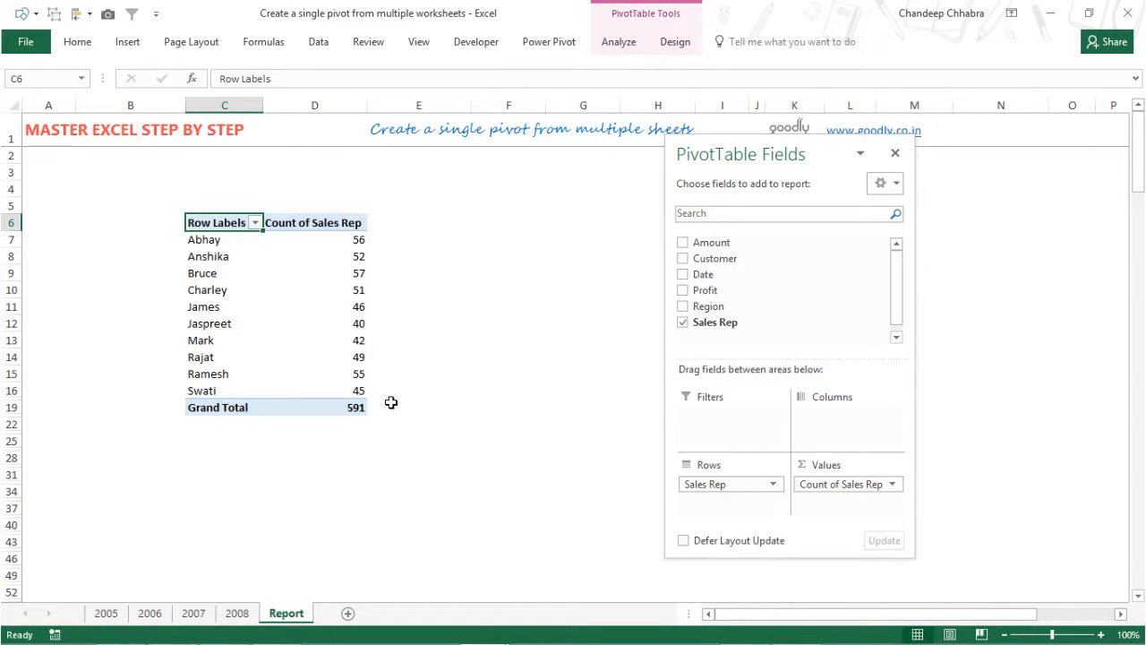
Move the whole pivot table on the Report sheet so that it starts in cell A3.
key(ctrl+shift+Down)
key(ctrl+shift+Right)
key(ctrl+c)
key(Up)
key(Left)
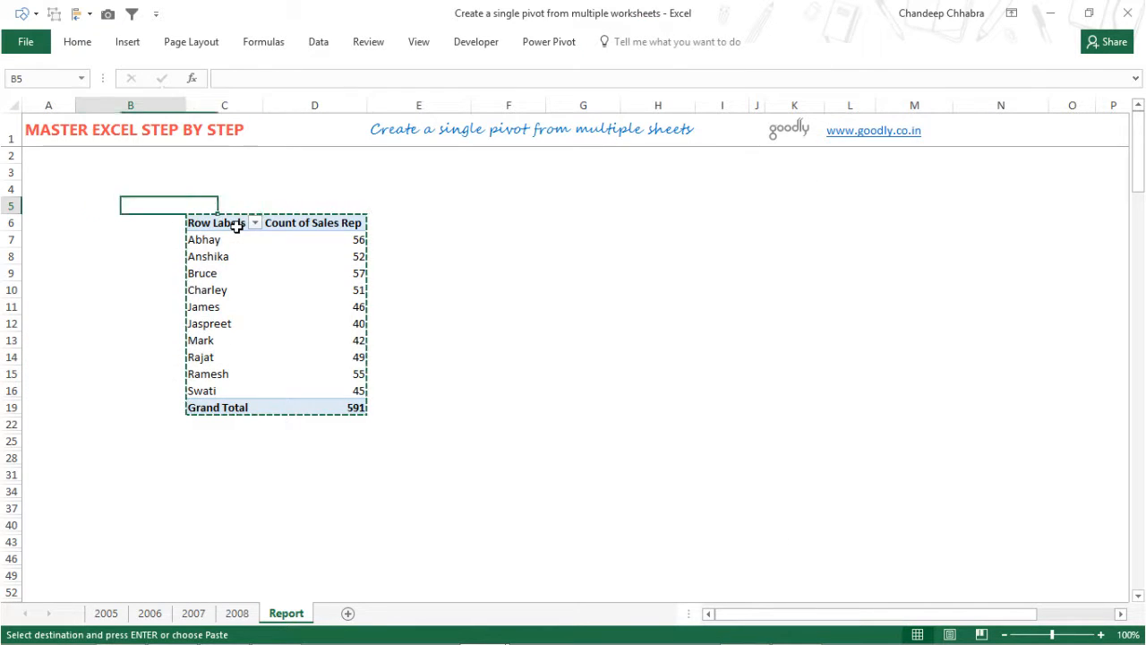
key(Up)
key(Up)
key(Left)
key(Return)
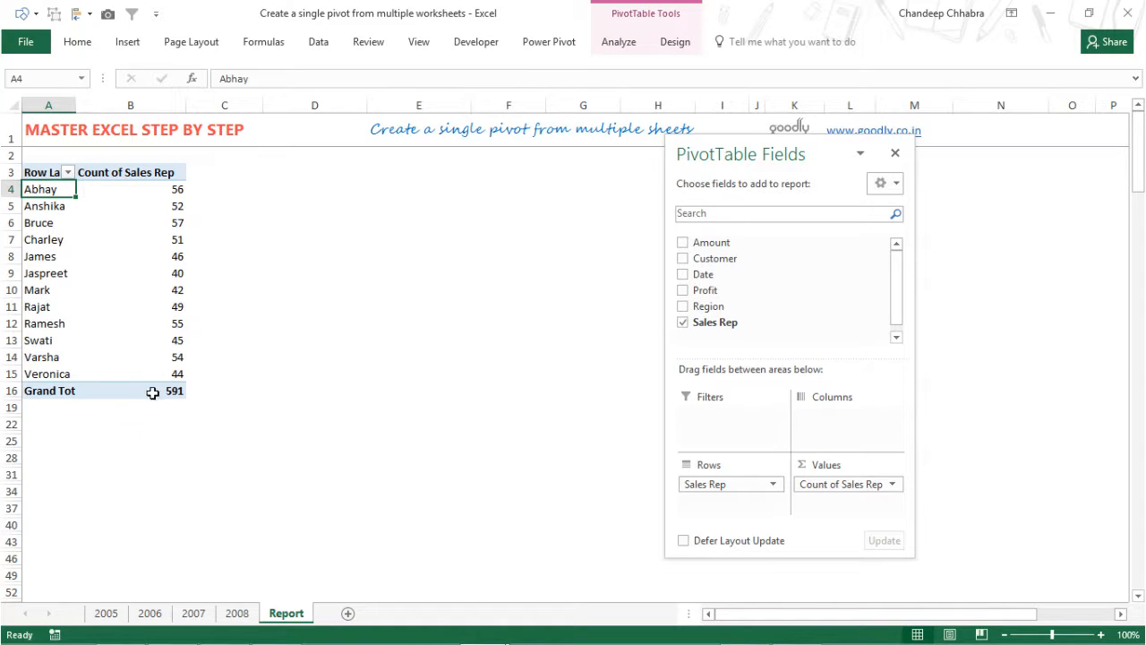
Refresh the pivot table to include the new 2008 record and check the last sales rep's count in B15.
click(55, 379)
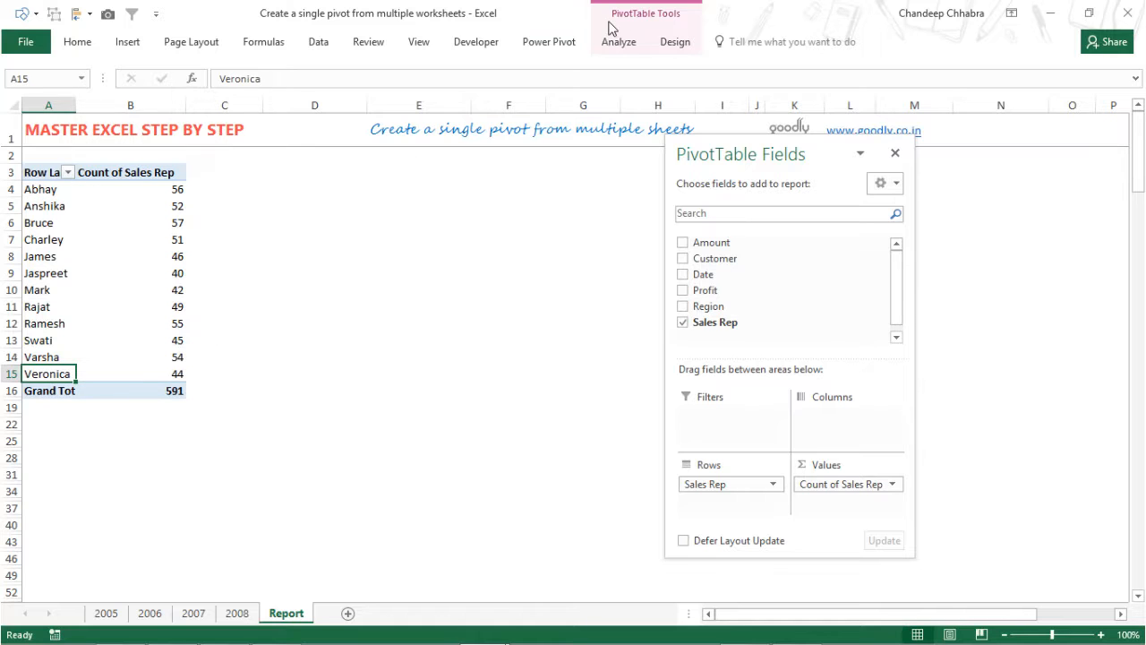
click(618, 42)
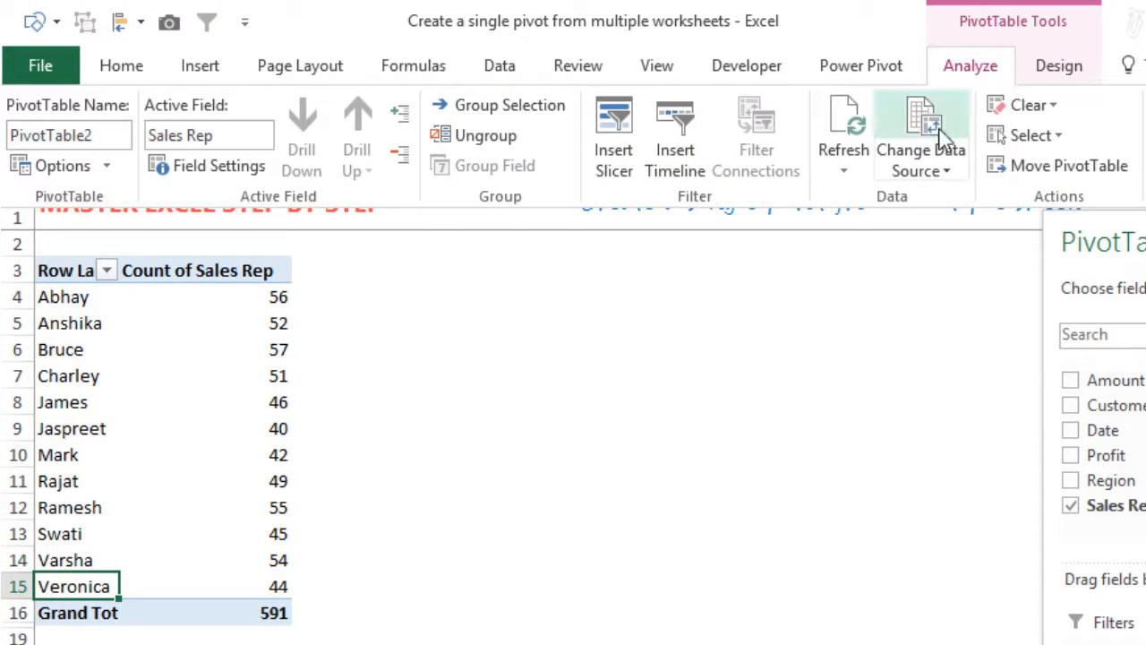
click(846, 125)
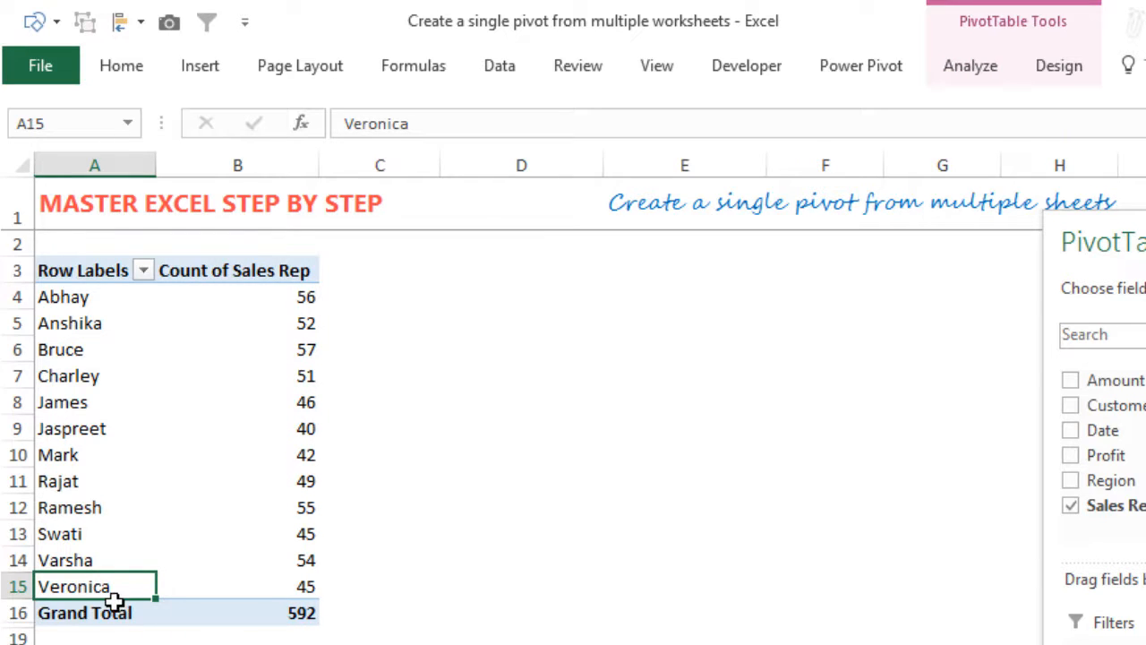
click(304, 594)
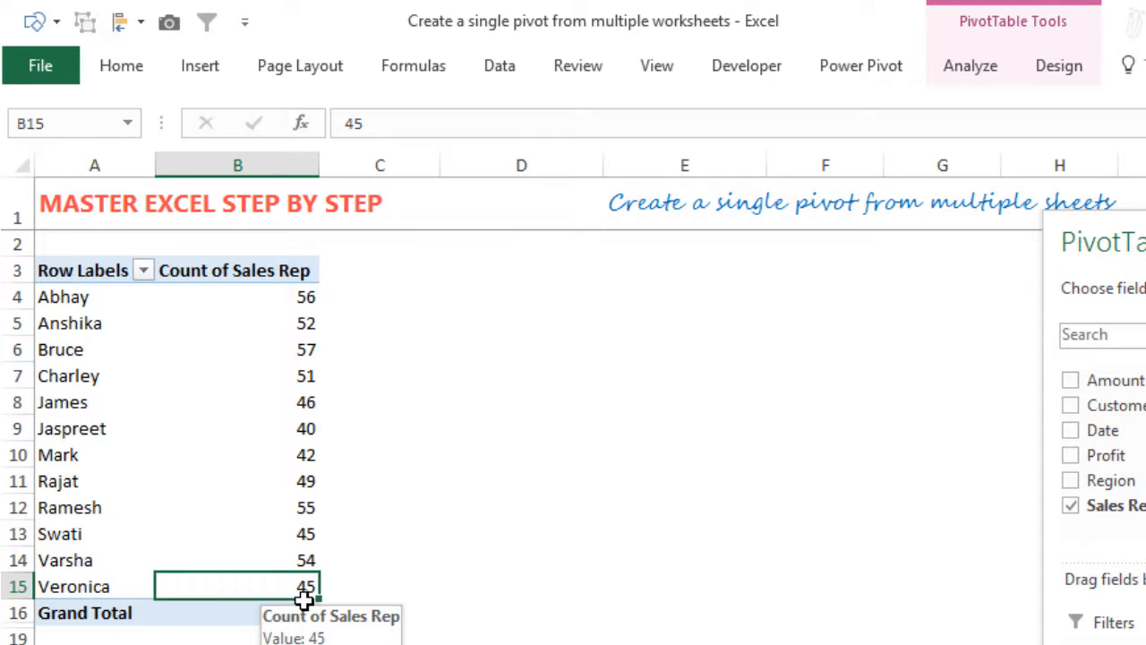